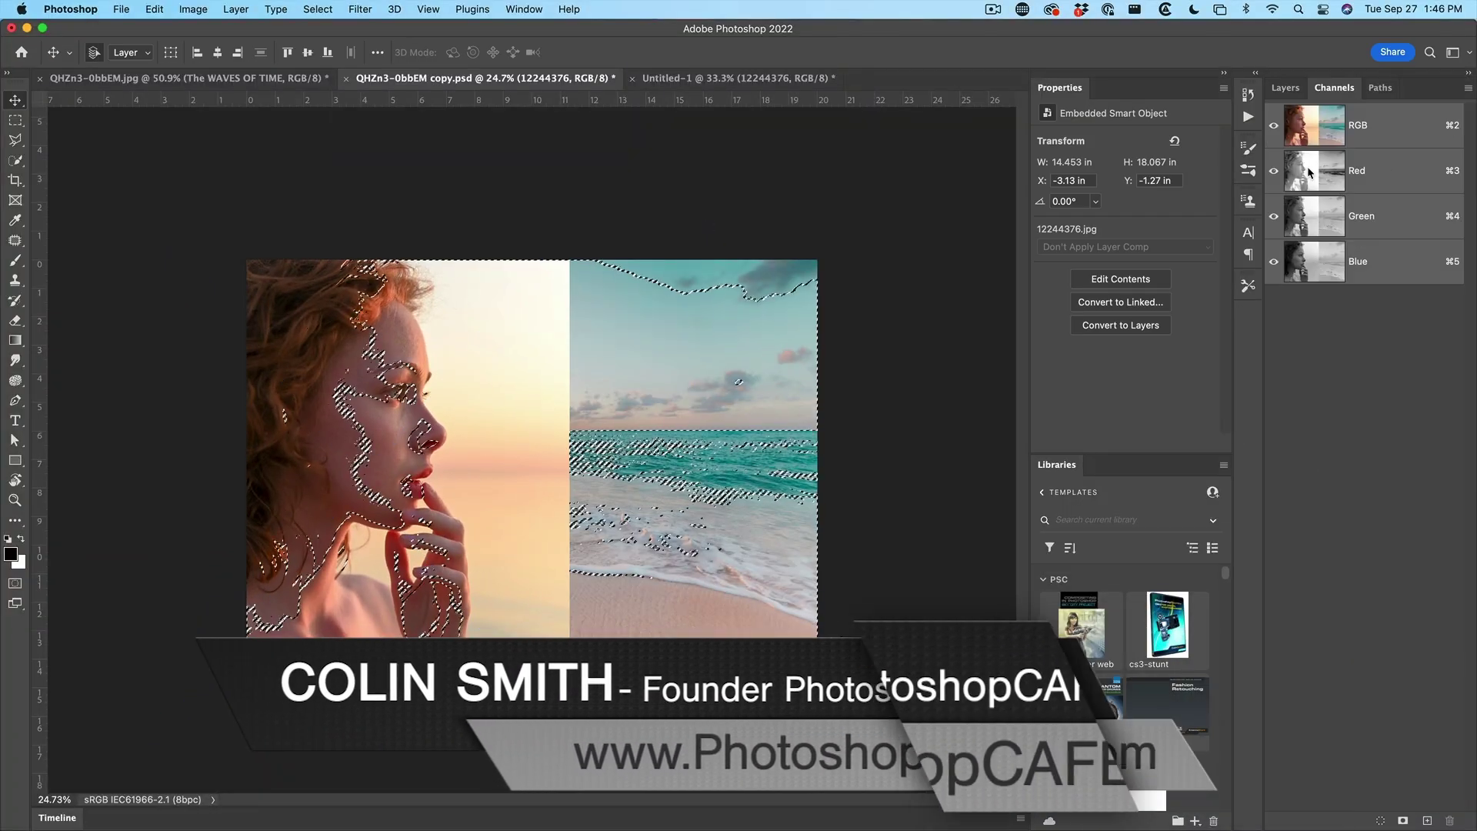
# Load the Red channel as a selection, add a layer mask, and drag a gradient across it
pyautogui.click(1285, 86)
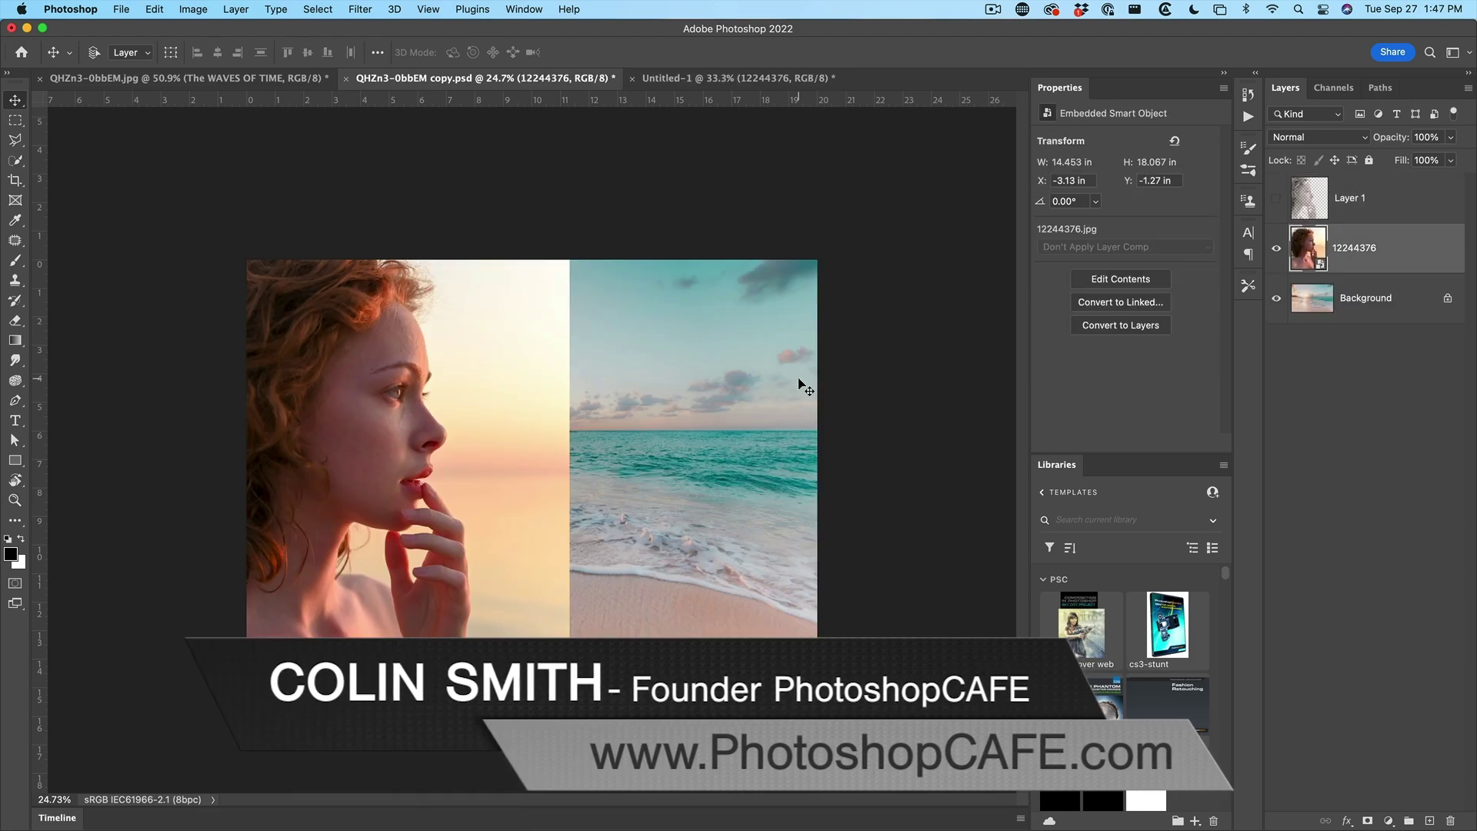
pyautogui.click(1367, 821)
pyautogui.press('g')
pyautogui.click(146, 52)
pyautogui.moveTo(325, 414); pyautogui.dragTo(570, 414)
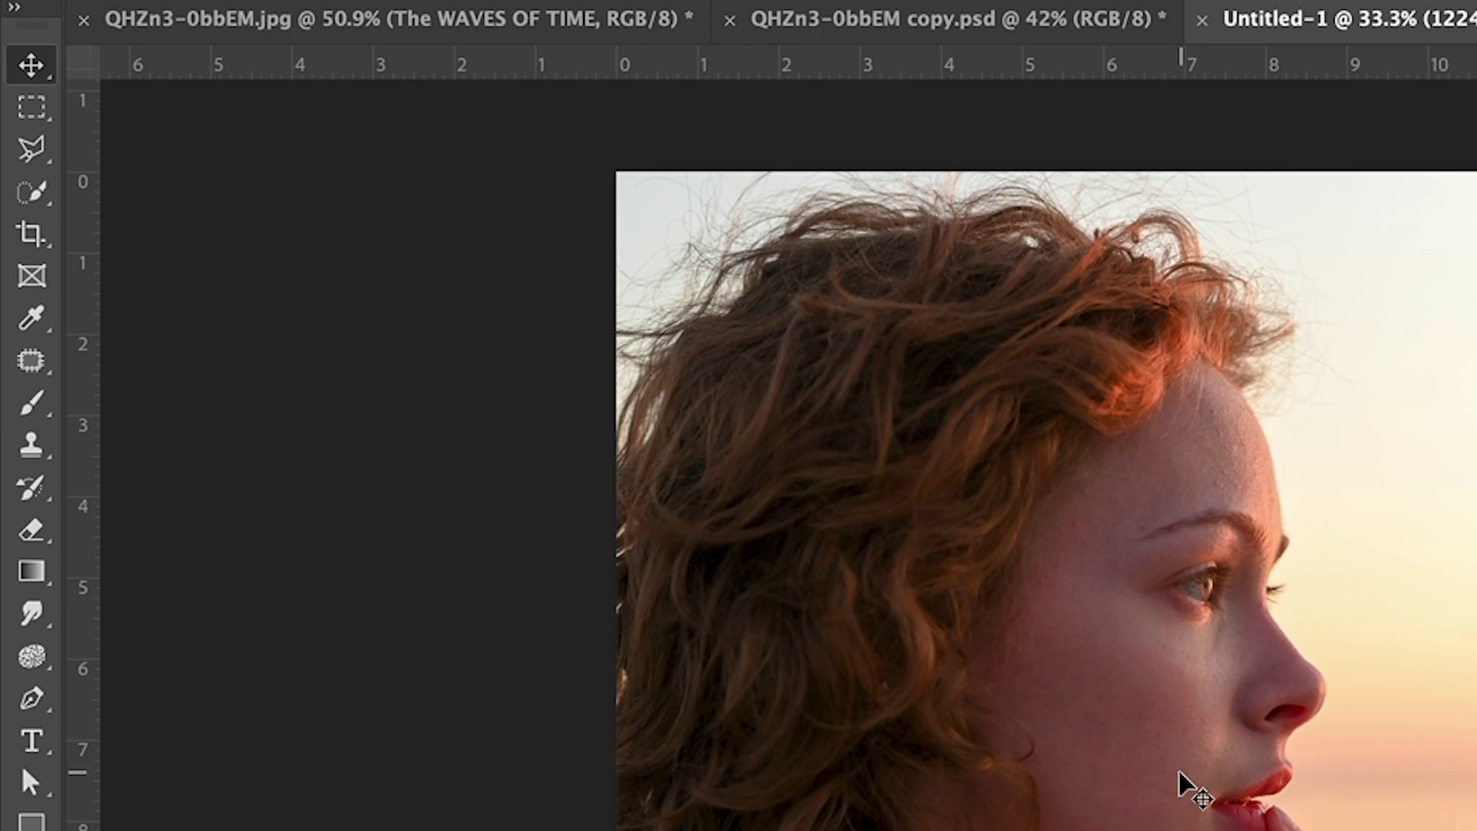
# Bring the portrait into the beach document, Shift-dropped centred as layer 12244376, and zoom out
pyautogui.moveTo(1185, 784); pyautogui.dragTo(1015, 27)
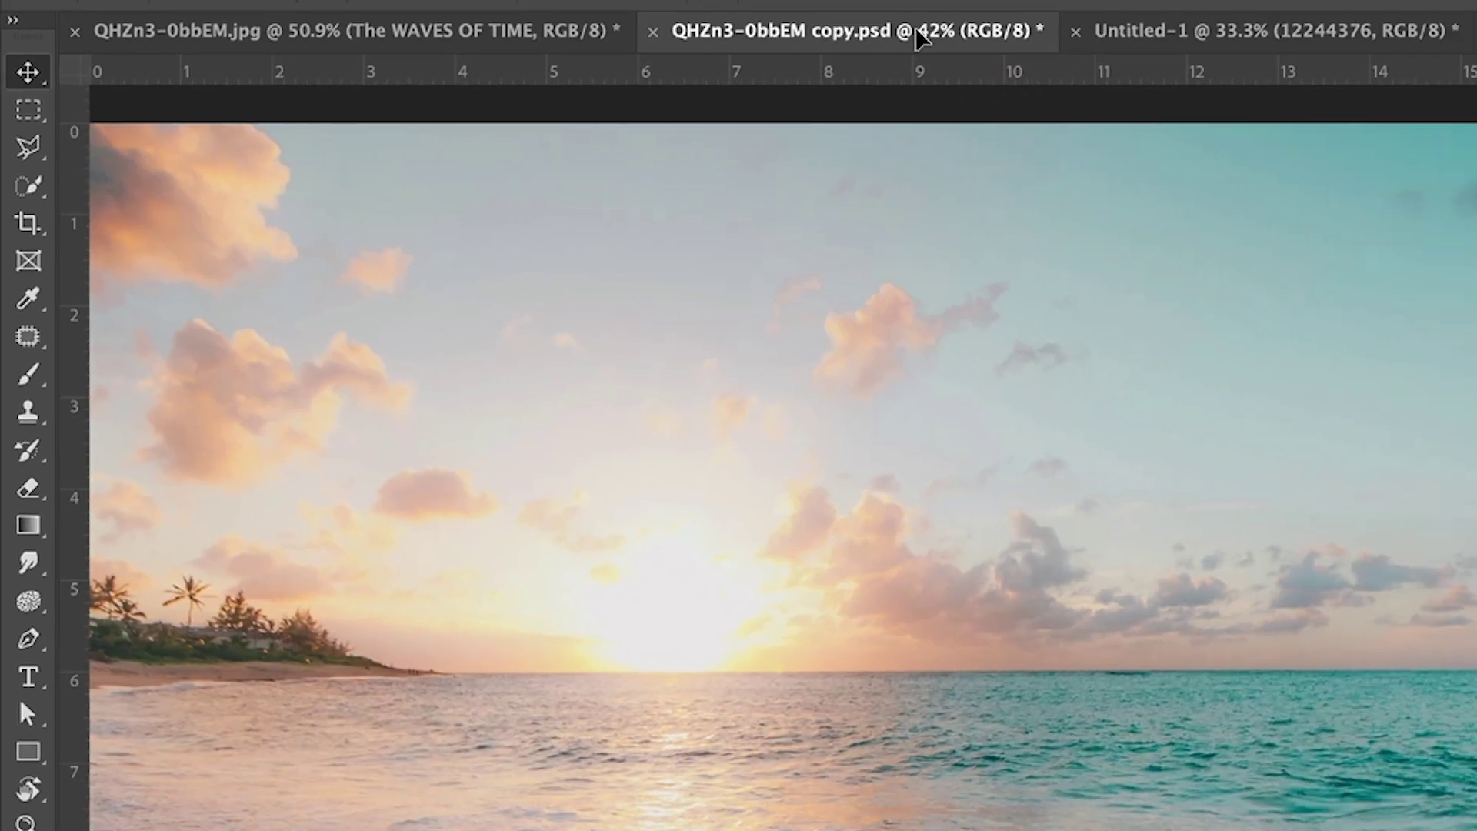
pyautogui.moveTo(919, 34); pyautogui.dragTo(925, 675)
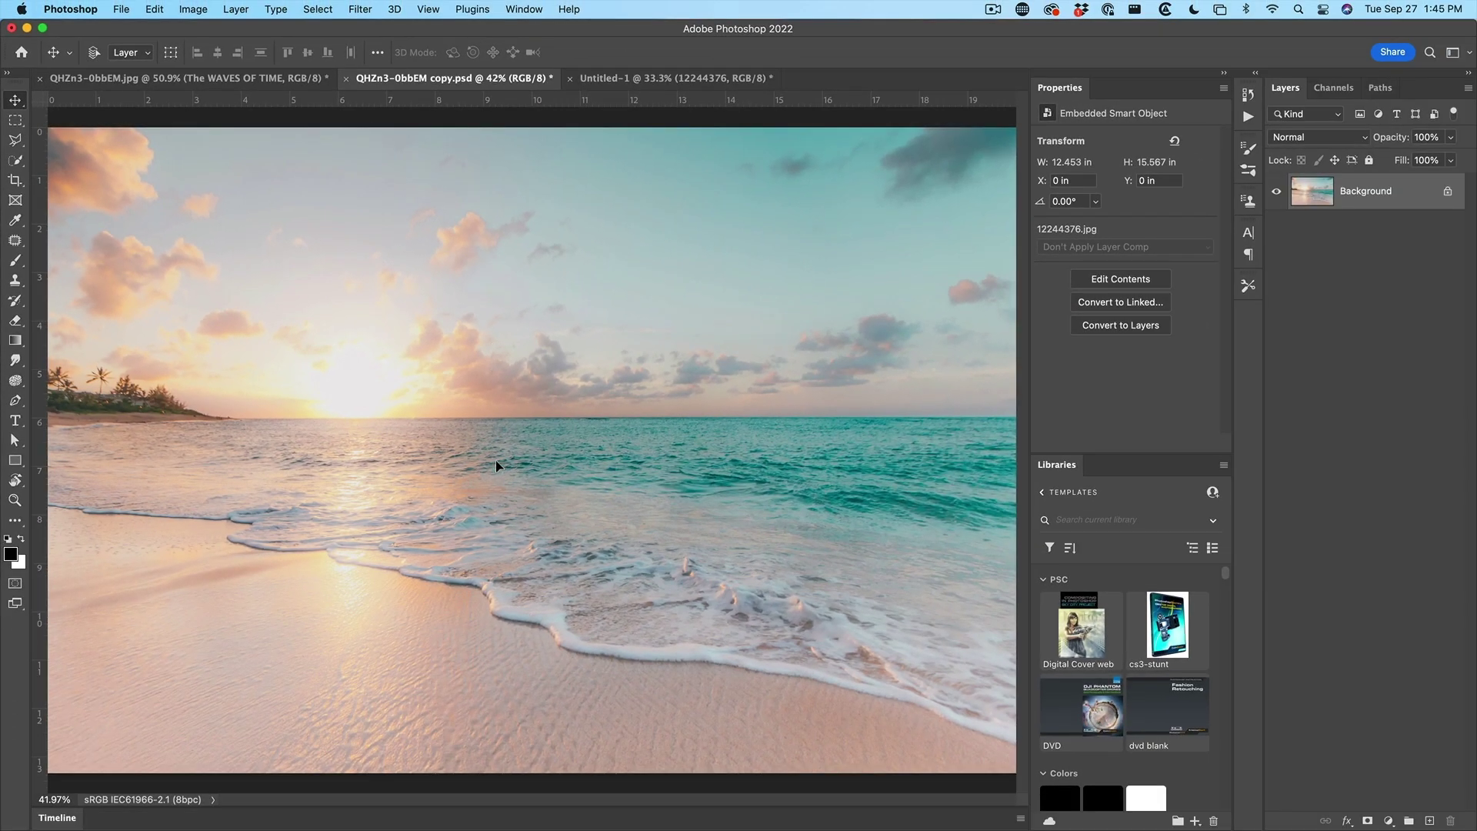
pyautogui.moveTo(525, 480); pyautogui.dragTo(526, 480)
pyautogui.press('shift')
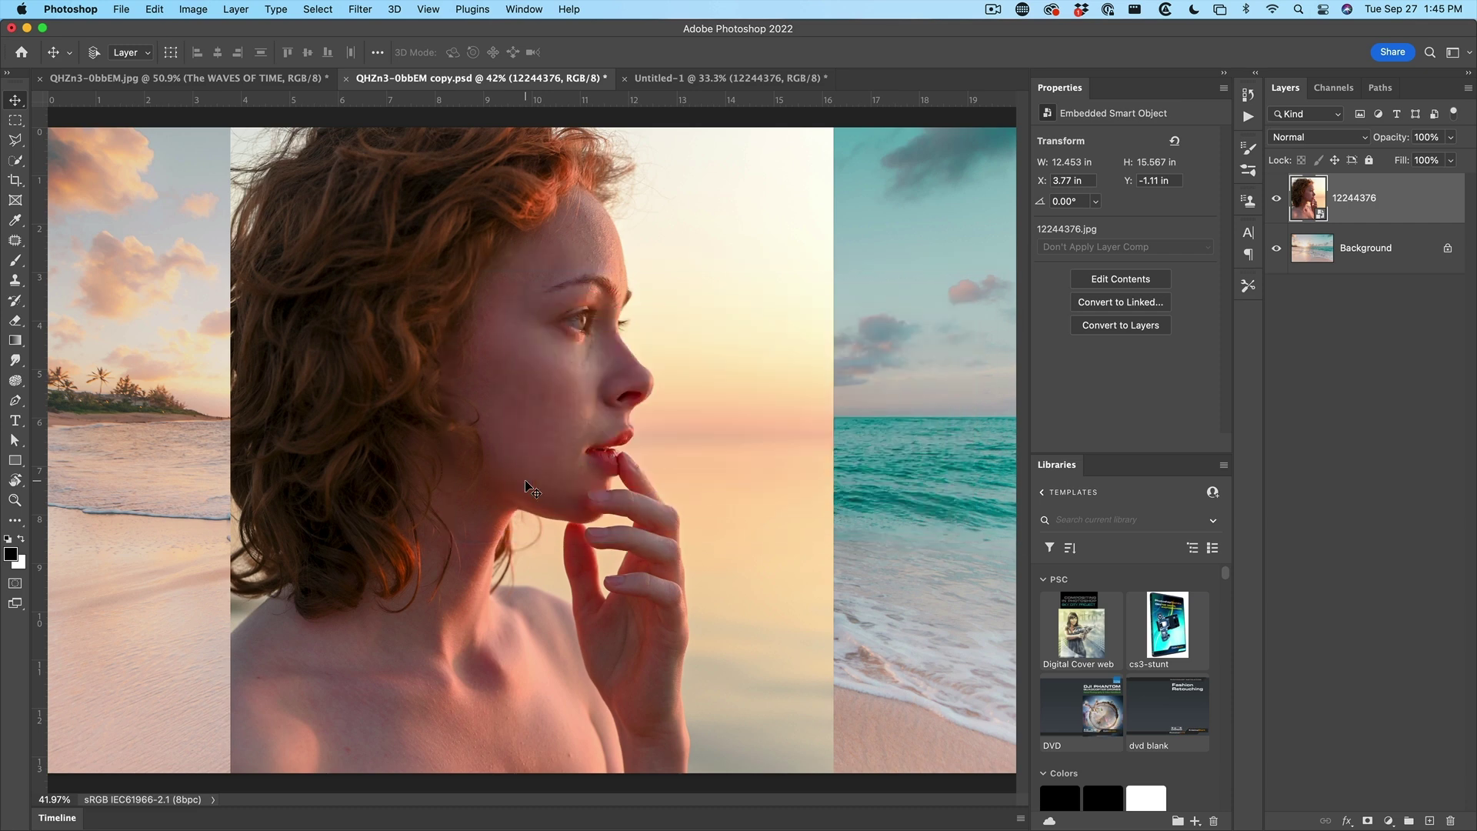
pyautogui.scroll(-4, 566, 435)
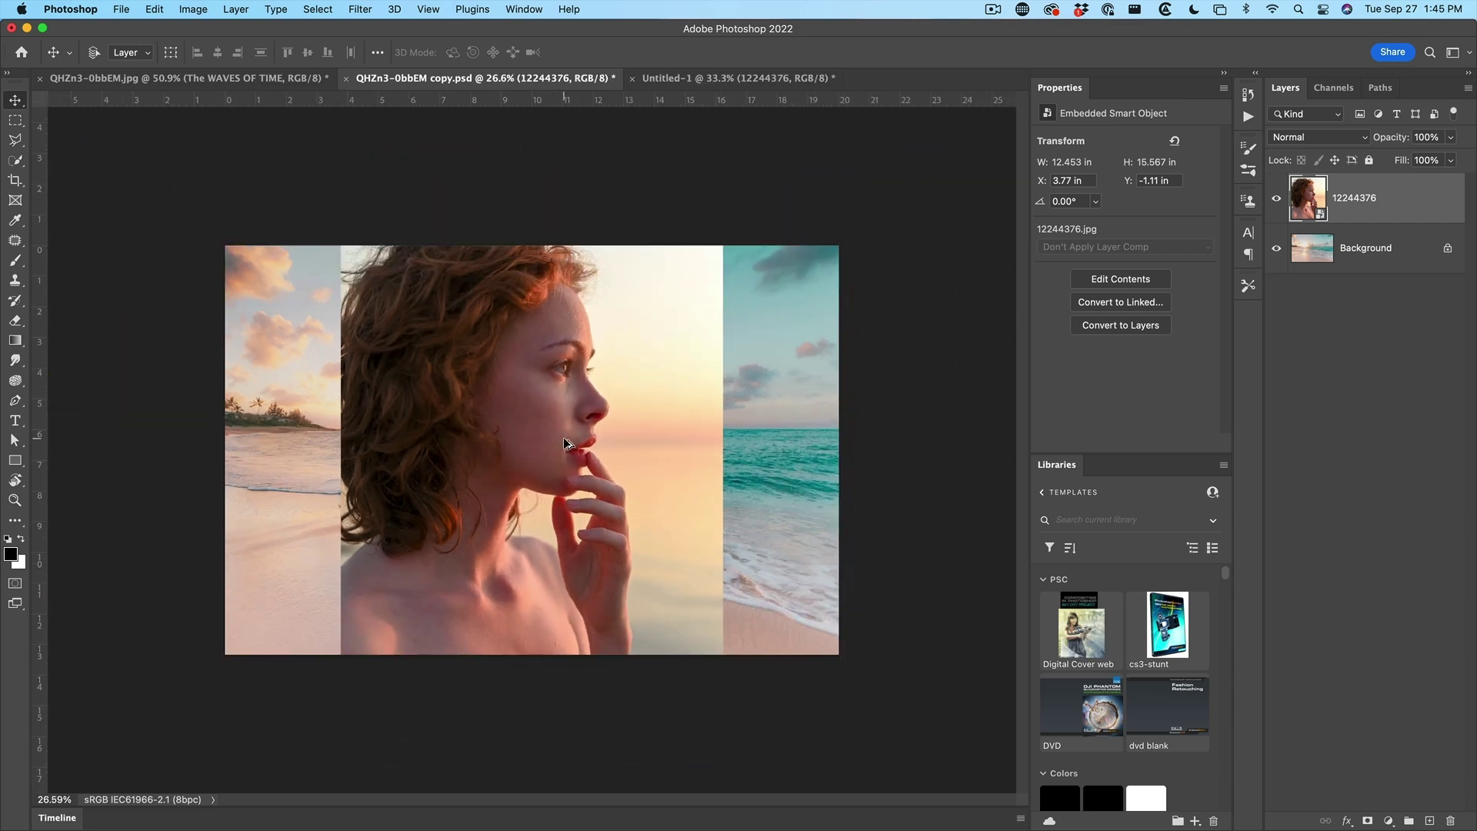
pyautogui.scroll(-1, 565, 444)
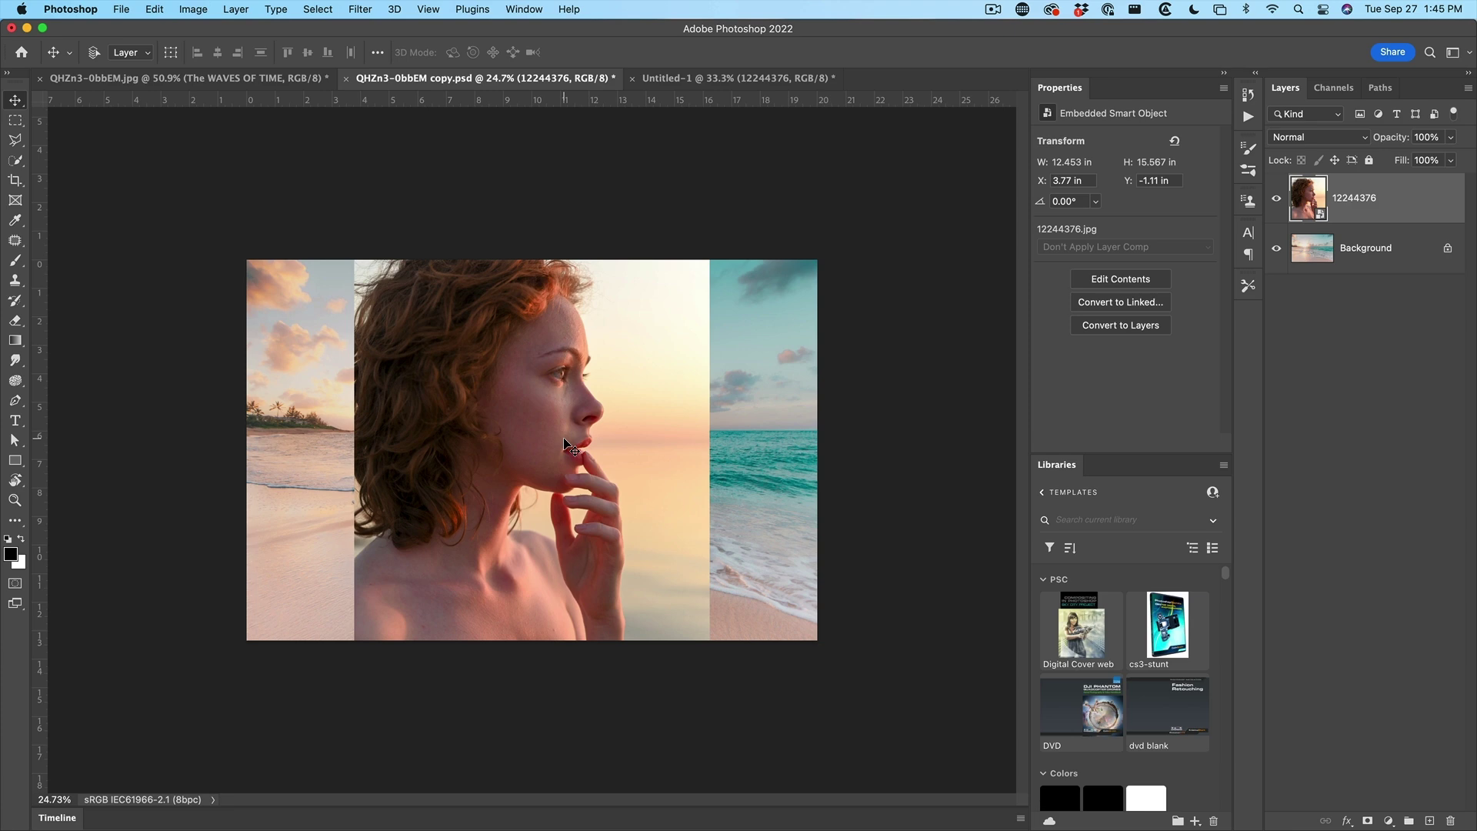
pyautogui.press('super+t')
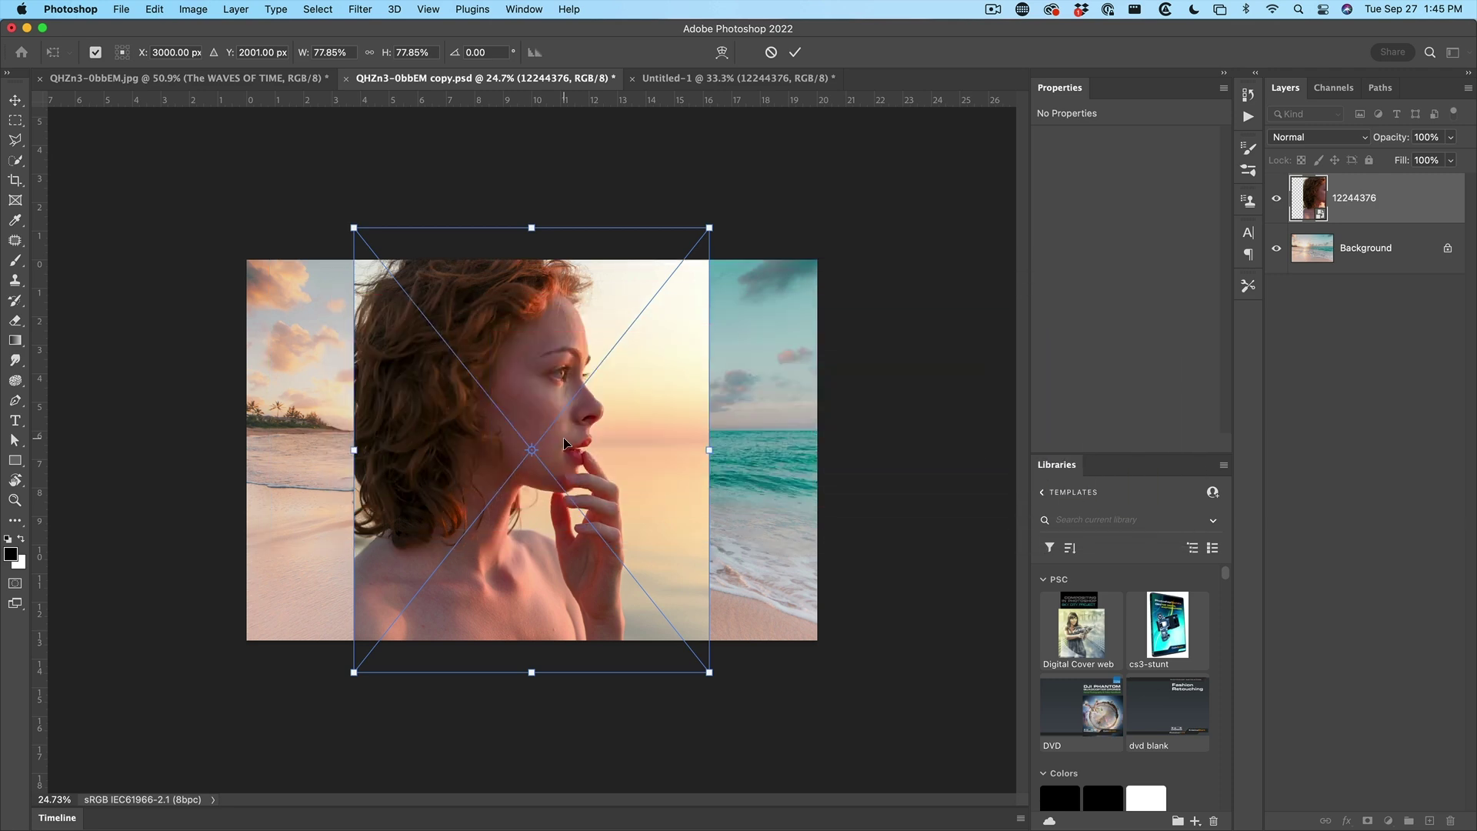
# Move the portrait left and scale it to 14.453 × 18.067 in, filling the canvas's left half
pyautogui.moveTo(648, 450); pyautogui.dragTo(448, 449)
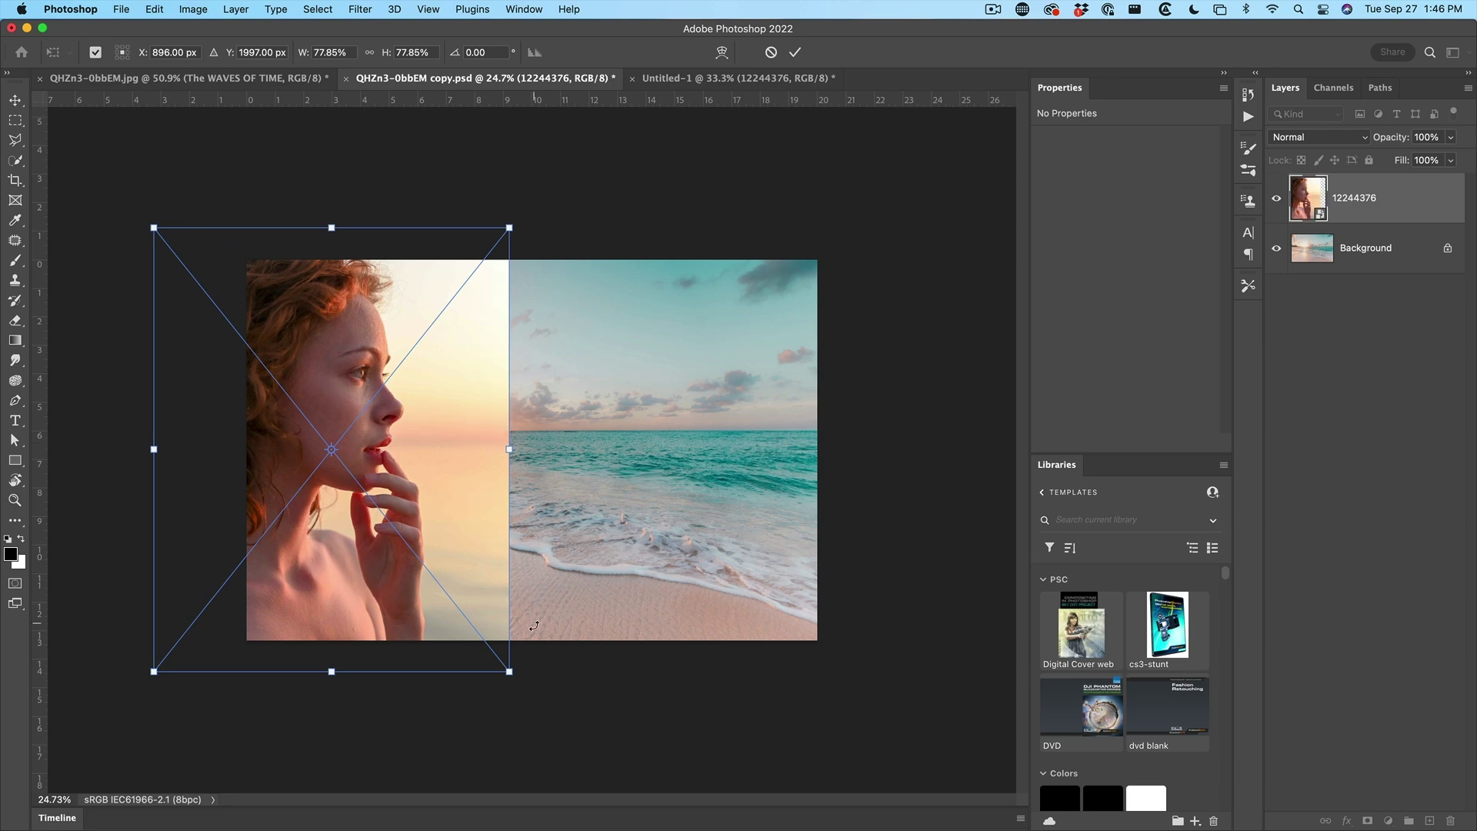
pyautogui.moveTo(509, 674); pyautogui.dragTo(553, 761)
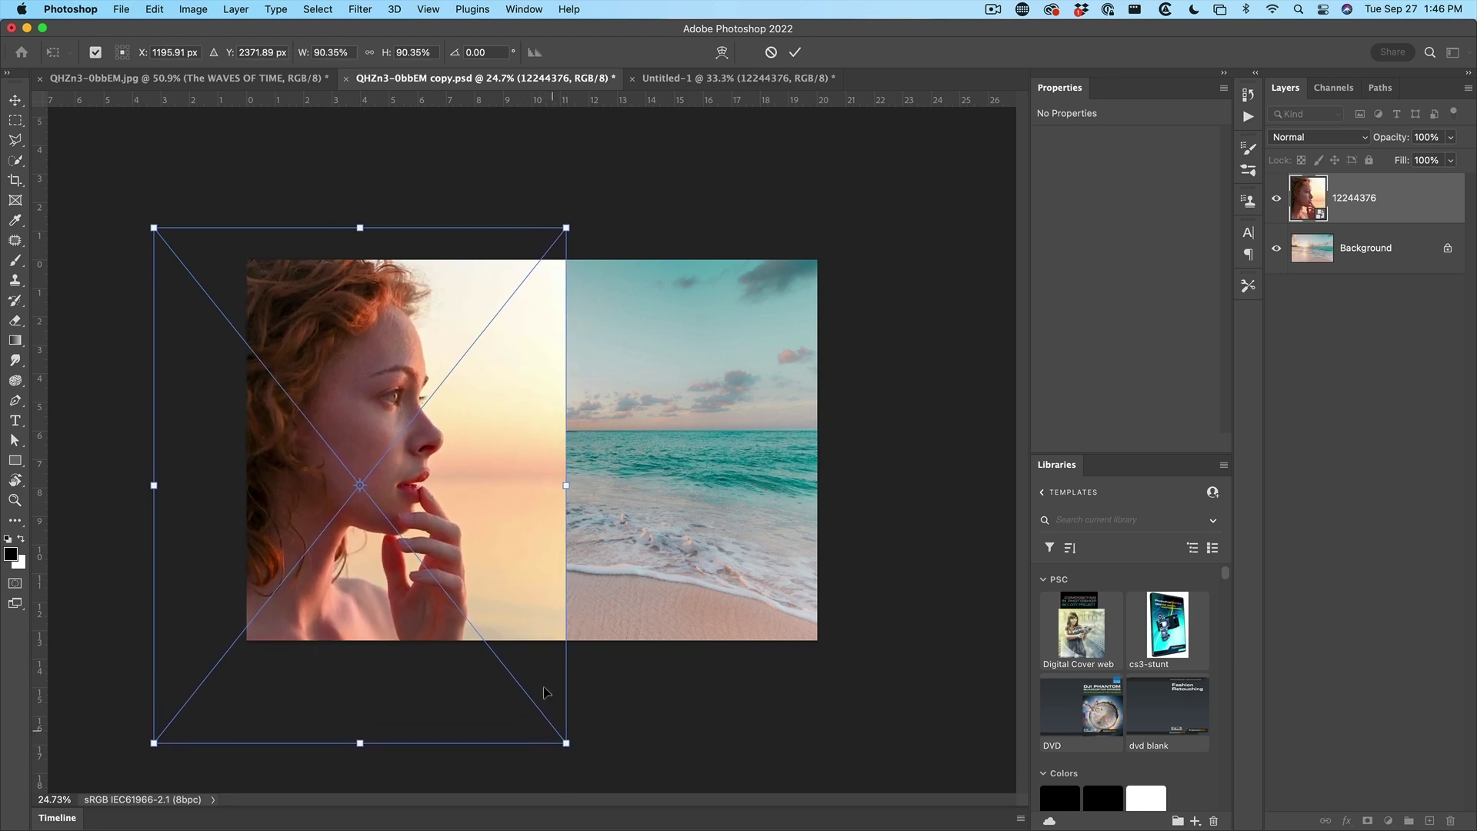
pyautogui.moveTo(469, 471); pyautogui.dragTo(472, 467)
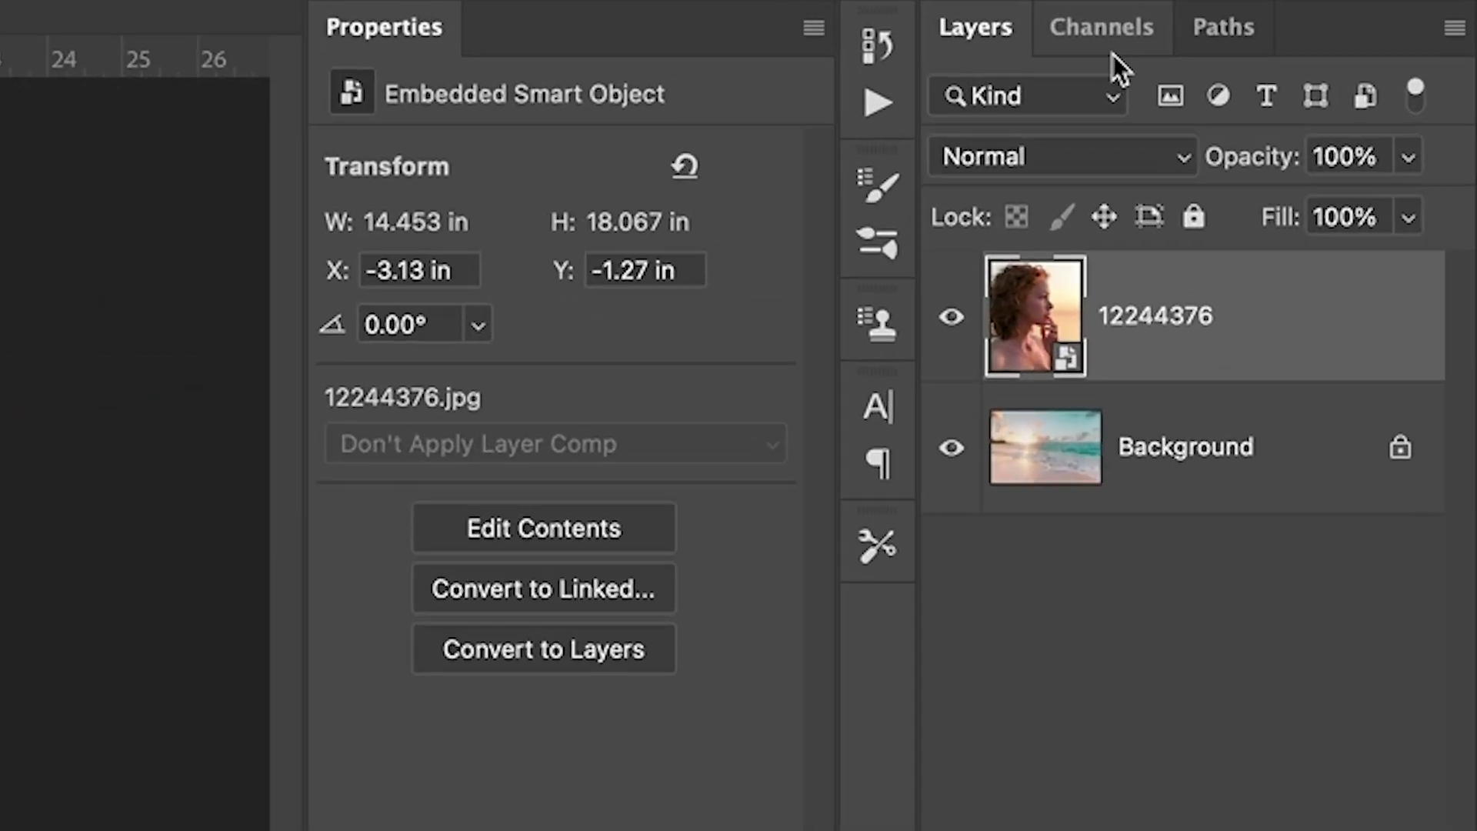
# Load the Red channel as a selection from the Channels panel and invert it
pyautogui.click(1106, 42)
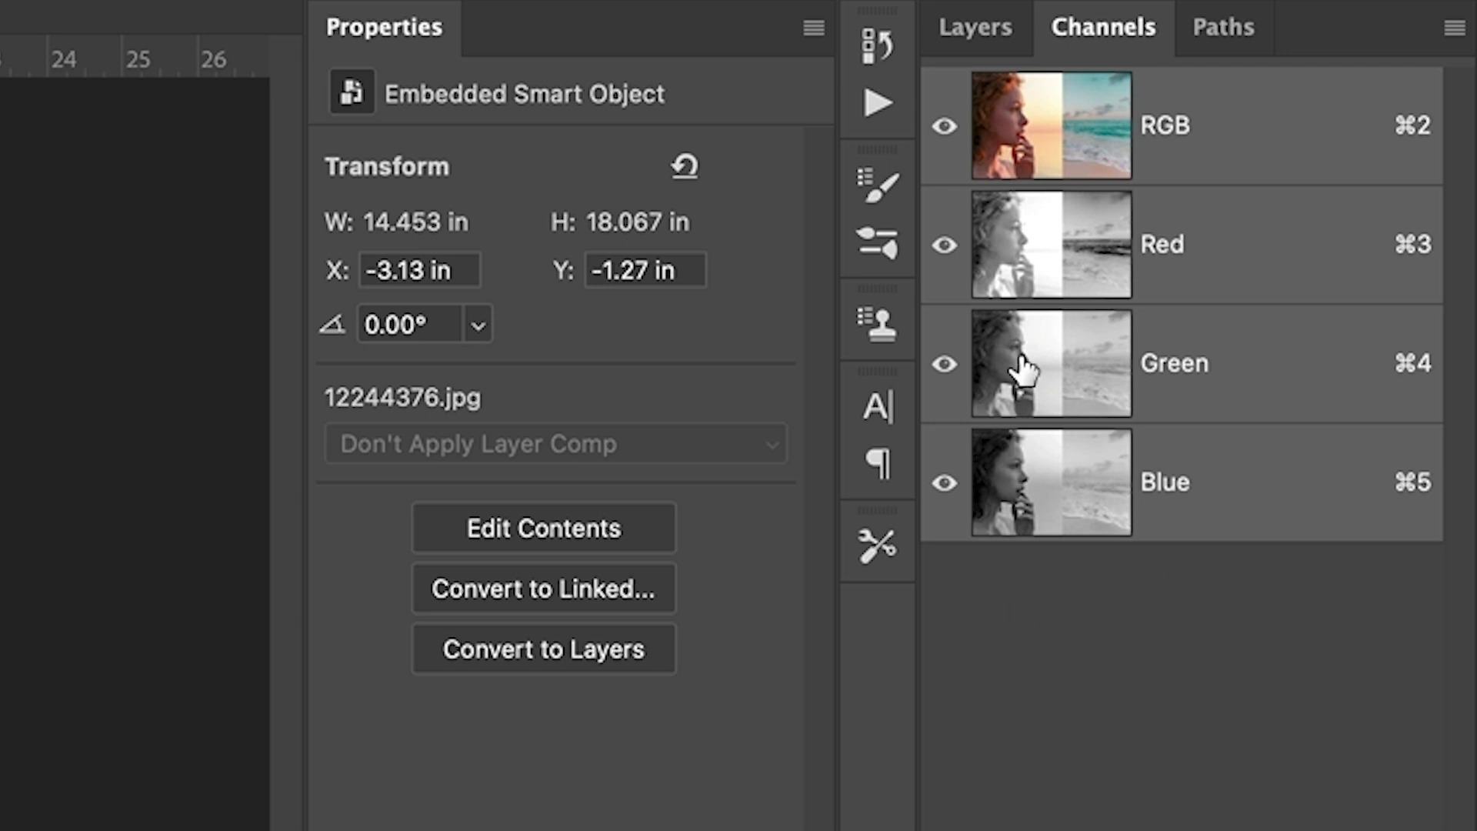
pyautogui.keyDown('super'); pyautogui.click(1033, 244); pyautogui.keyUp('super')
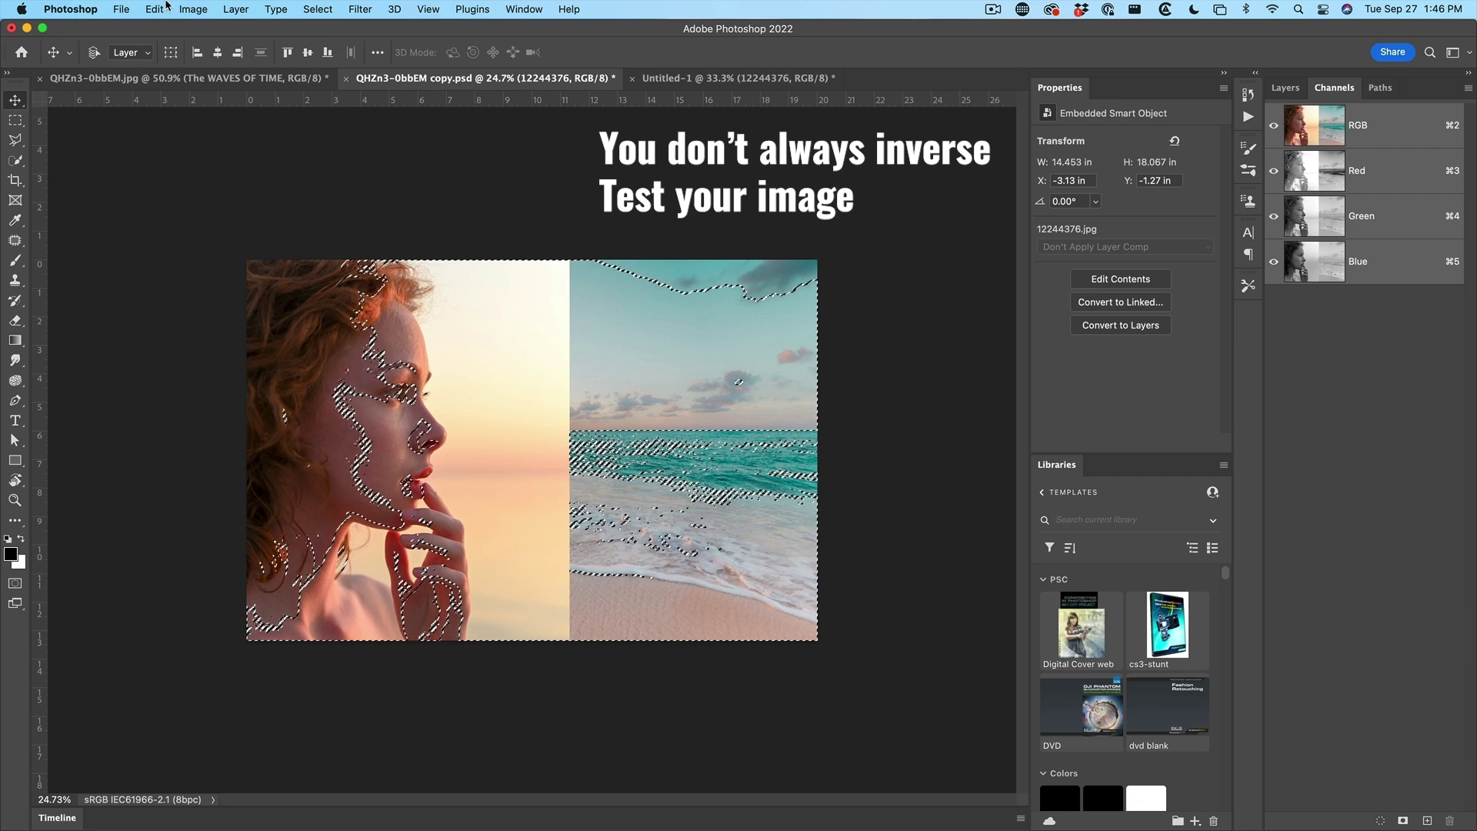
pyautogui.click(317, 9)
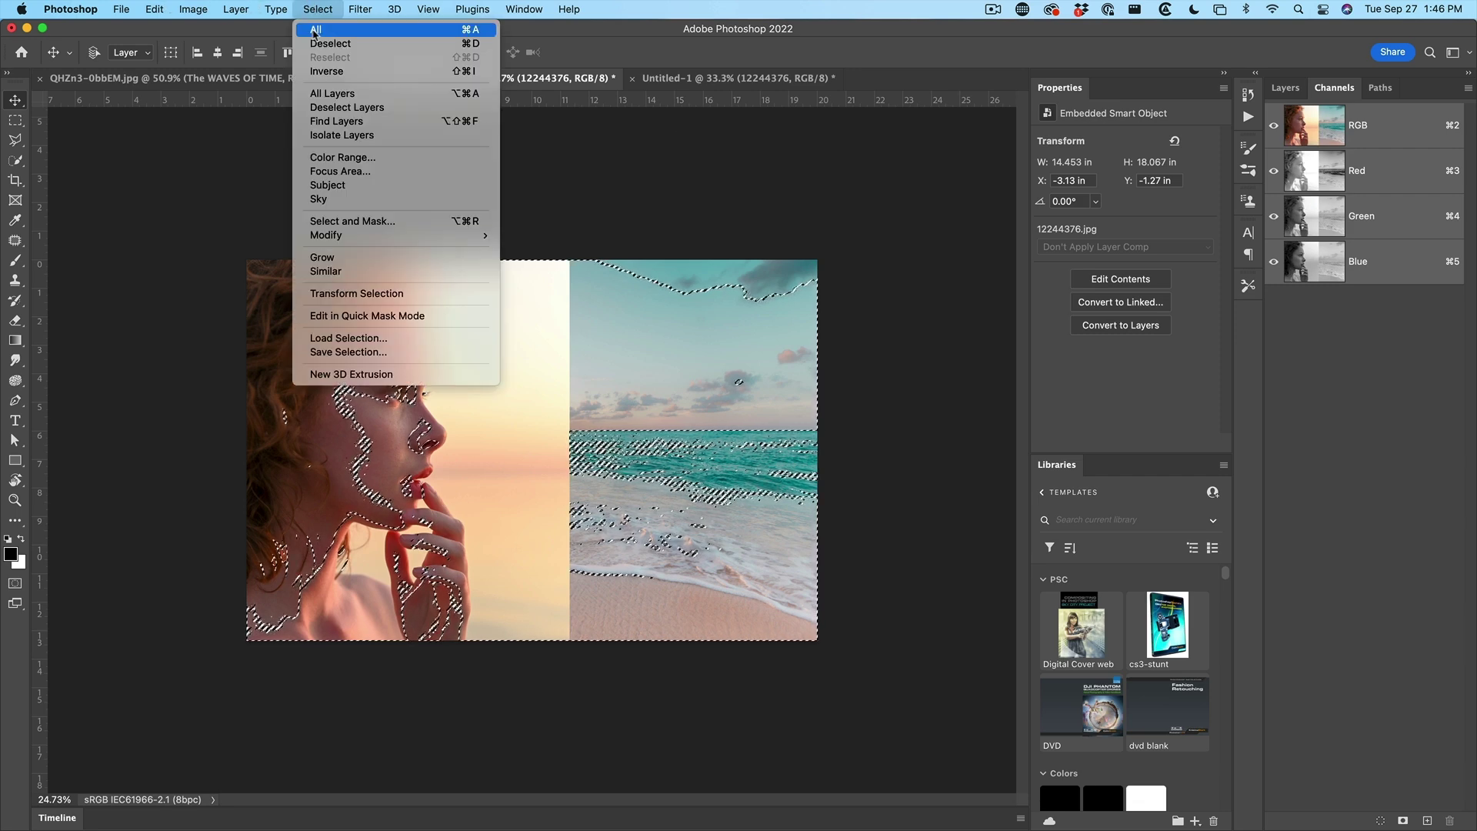
pyautogui.click(326, 71)
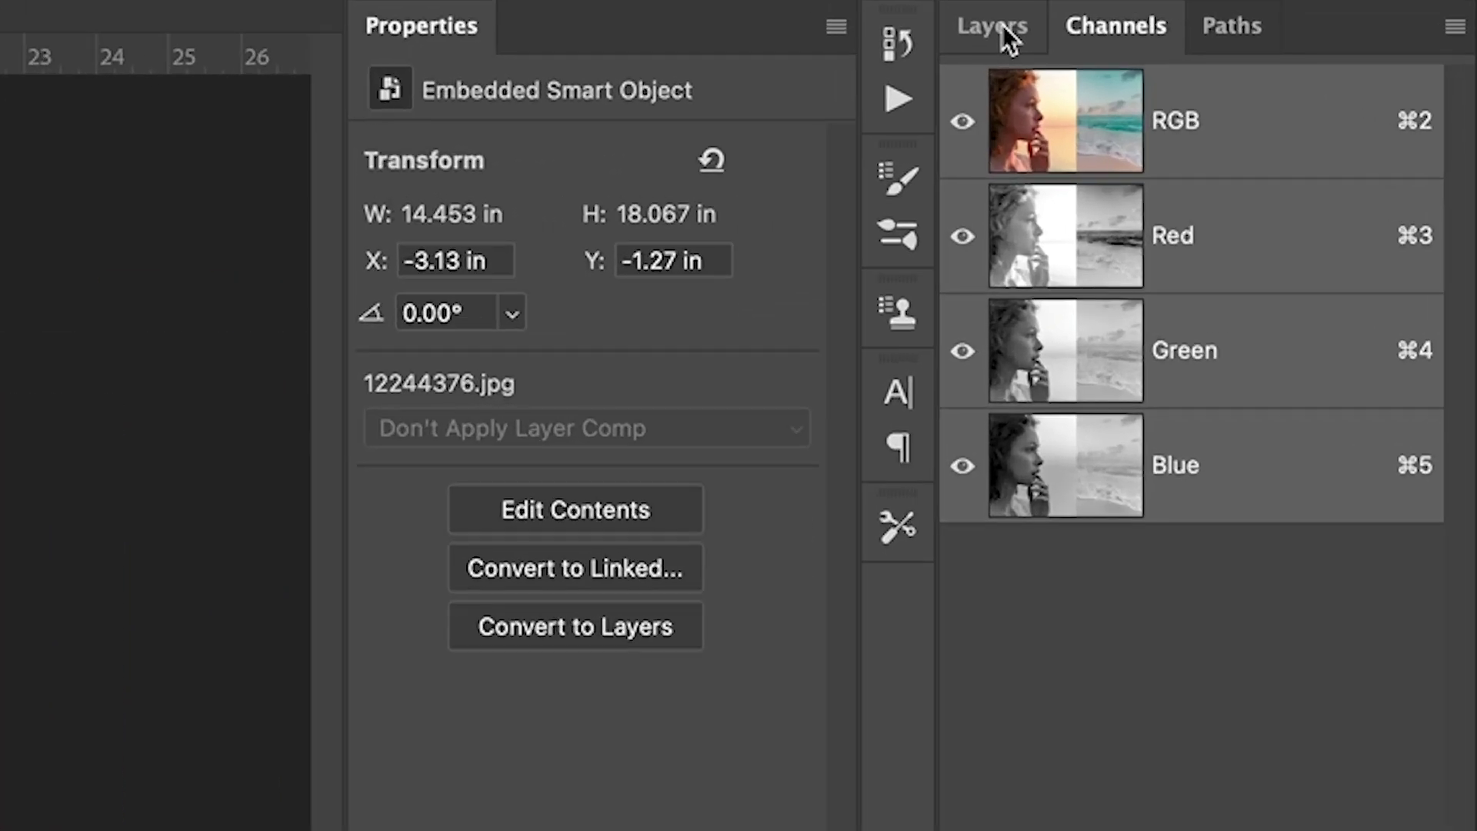
pyautogui.click(1289, 87)
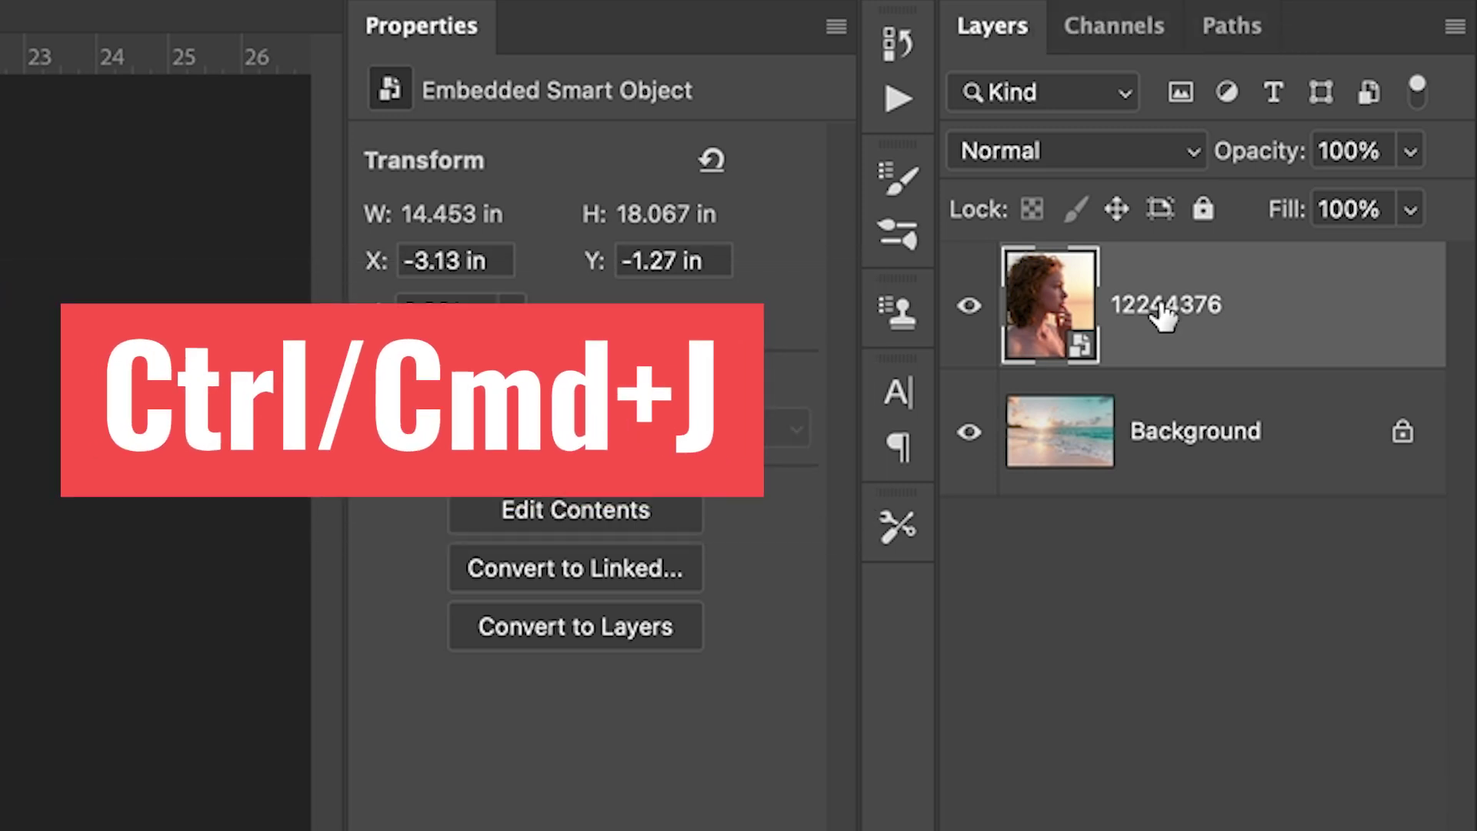
# Copy the selection to a new Layer 1, inspect it alone, then hide it and restore the others
pyautogui.hotkey('ctrl', 'j')
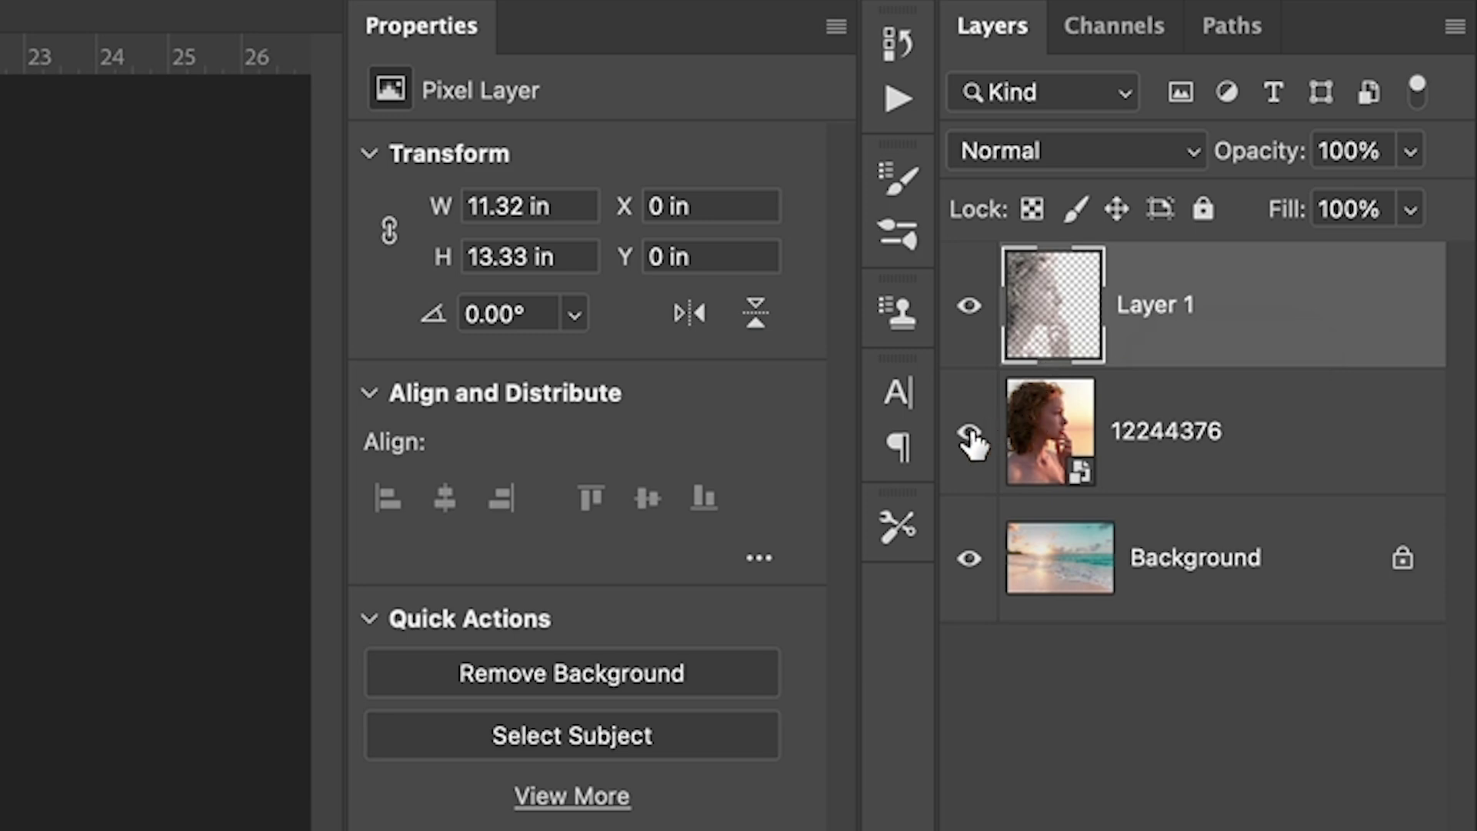
pyautogui.moveTo(969, 435); pyautogui.dragTo(969, 557)
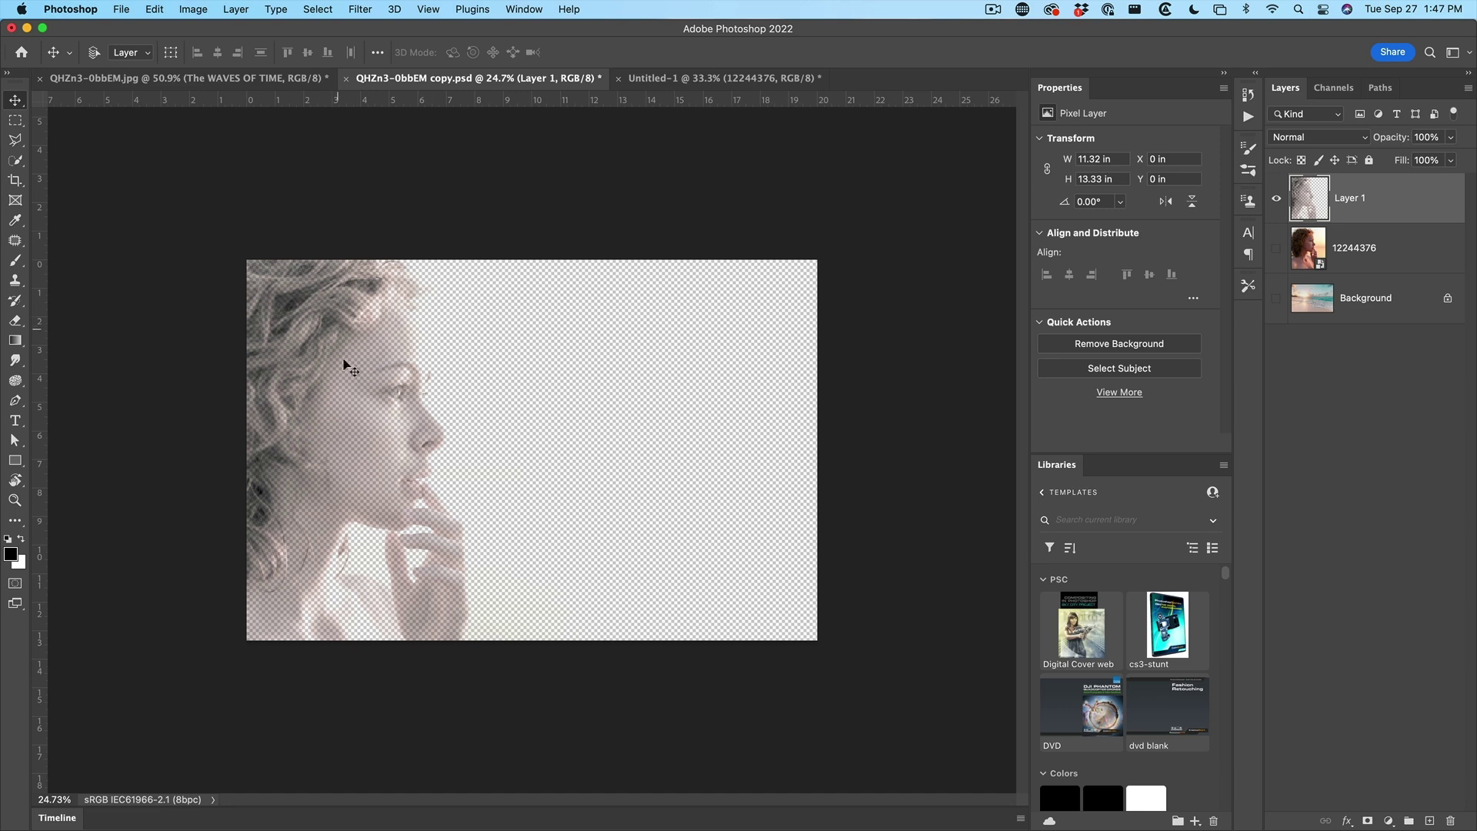
pyautogui.click(1275, 200)
pyautogui.moveTo(1277, 249); pyautogui.dragTo(1274, 300)
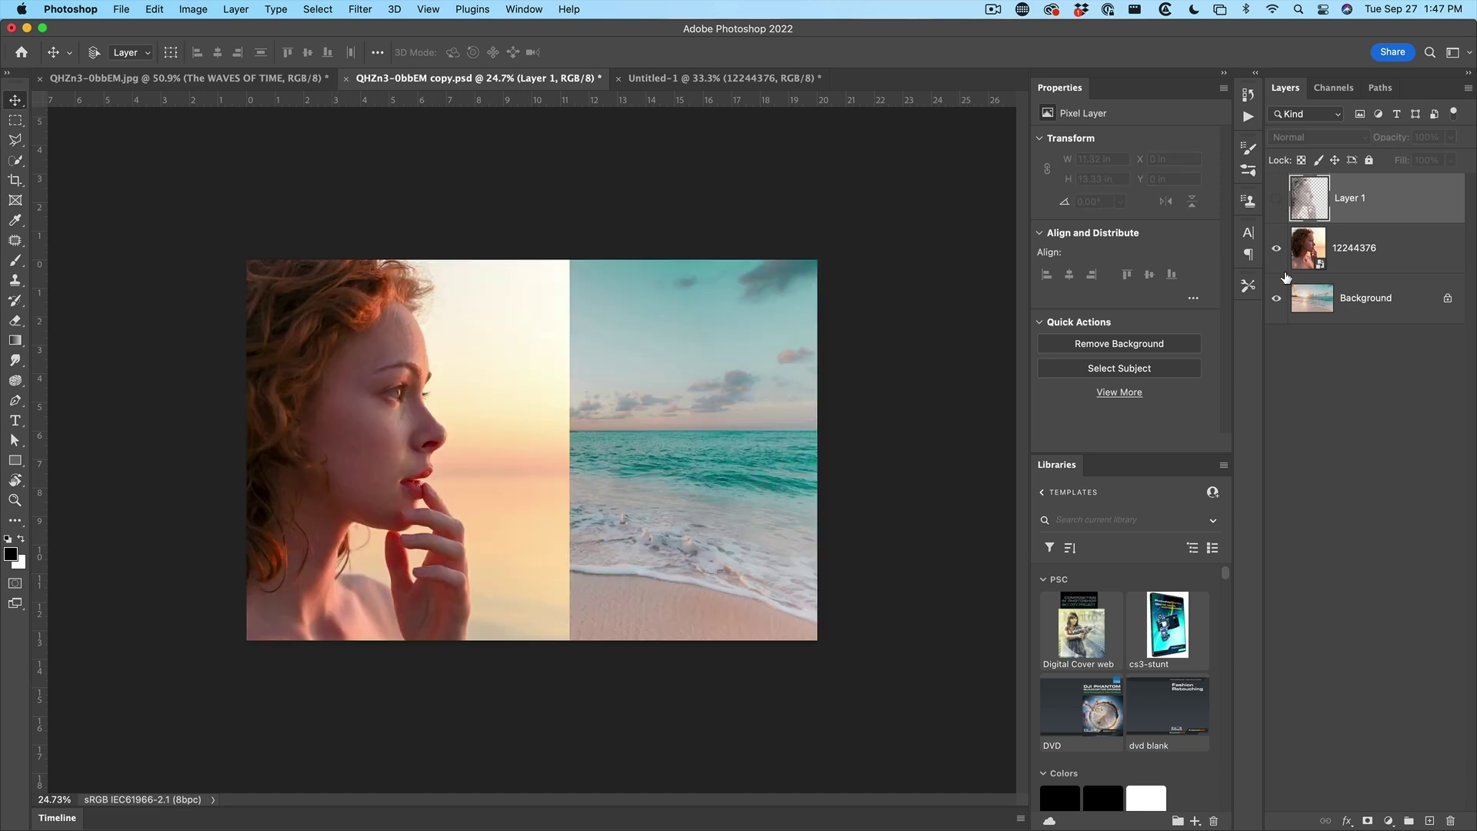
pyautogui.click(1353, 258)
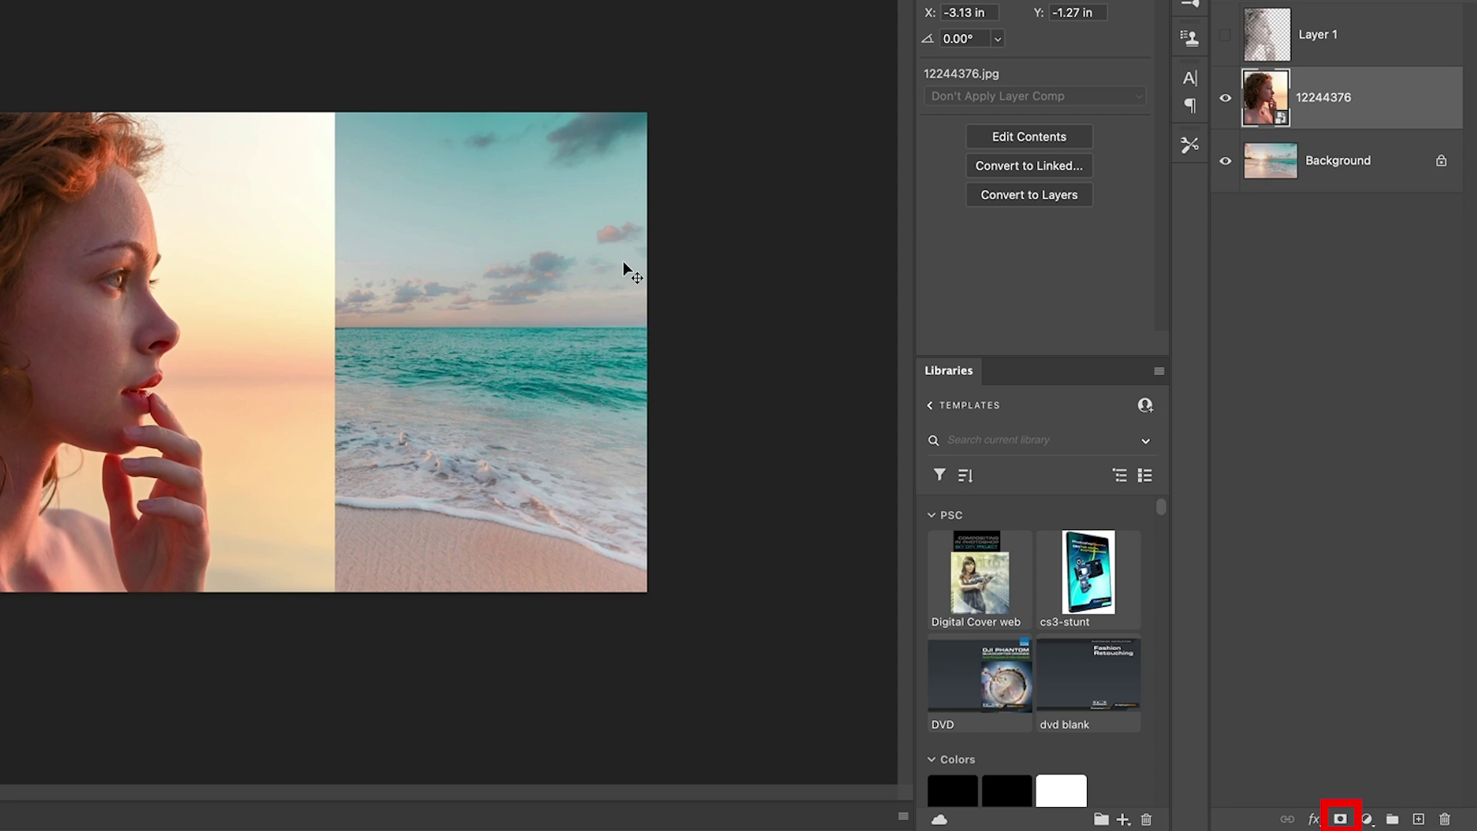
# Mask layer 12244376 with a leftward black-to-white gradient fading its right side into the beach
pyautogui.click(1340, 820)
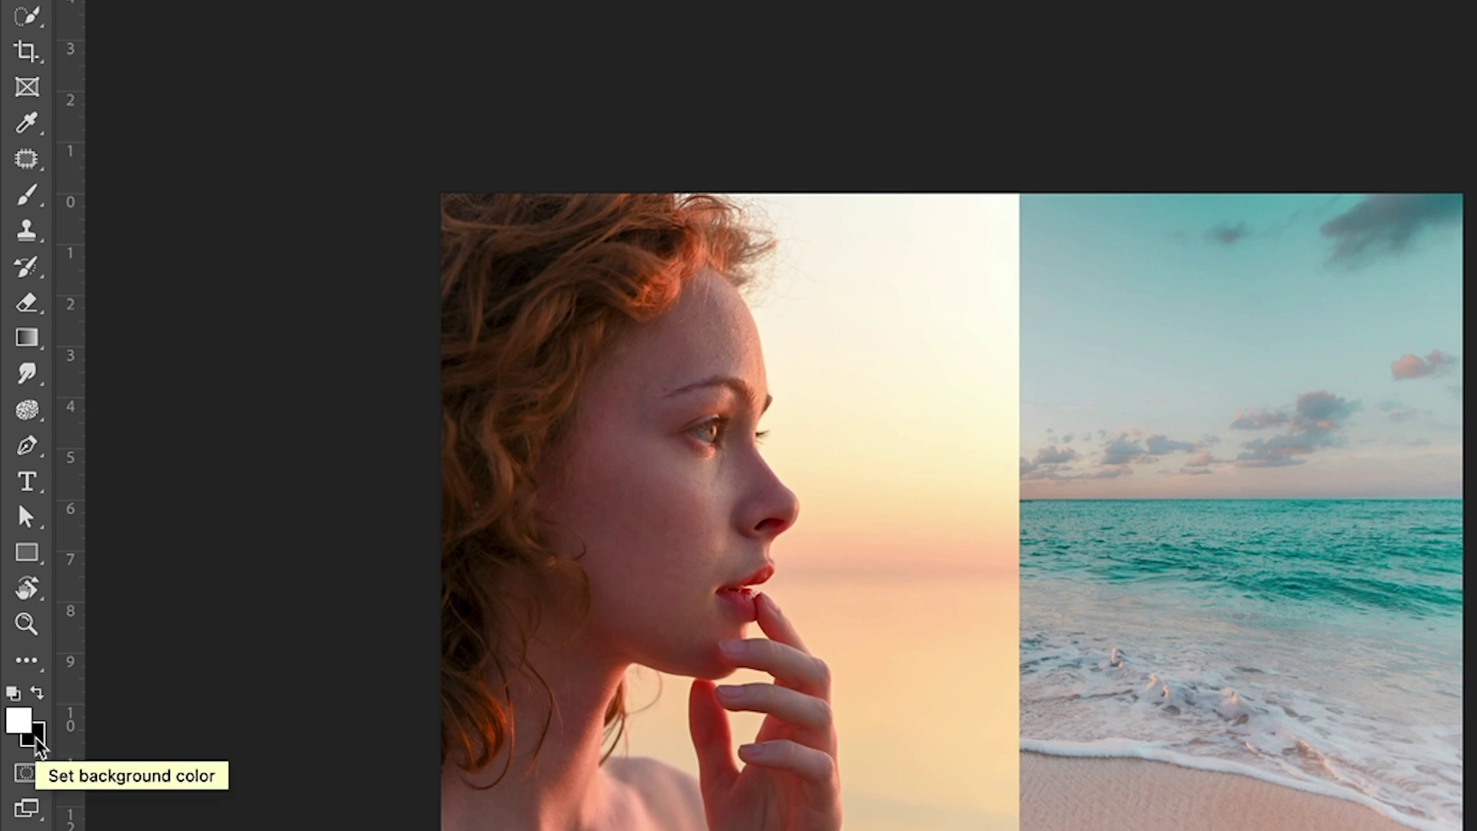
pyautogui.click(28, 338)
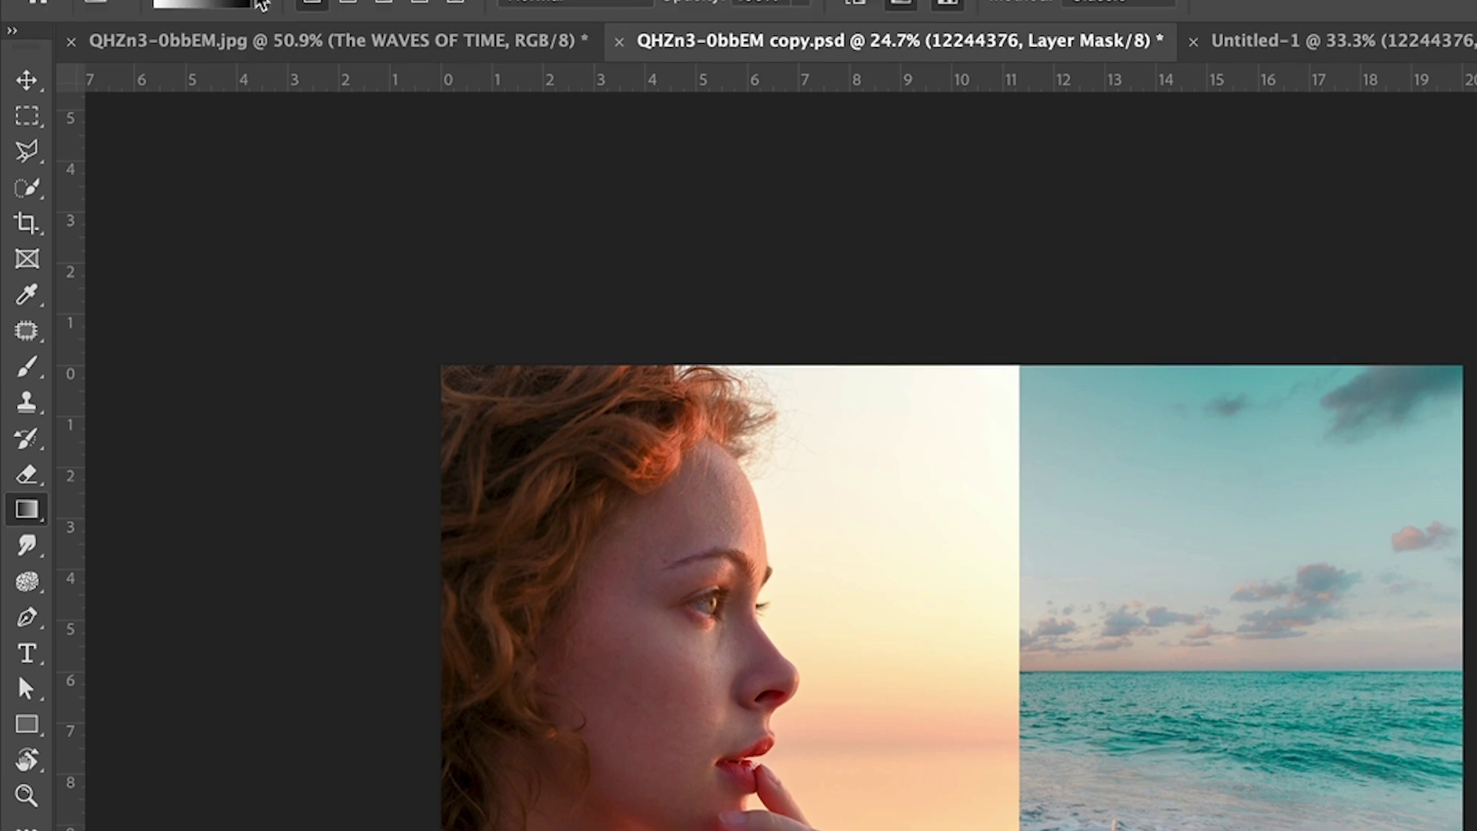
pyautogui.click(260, 34)
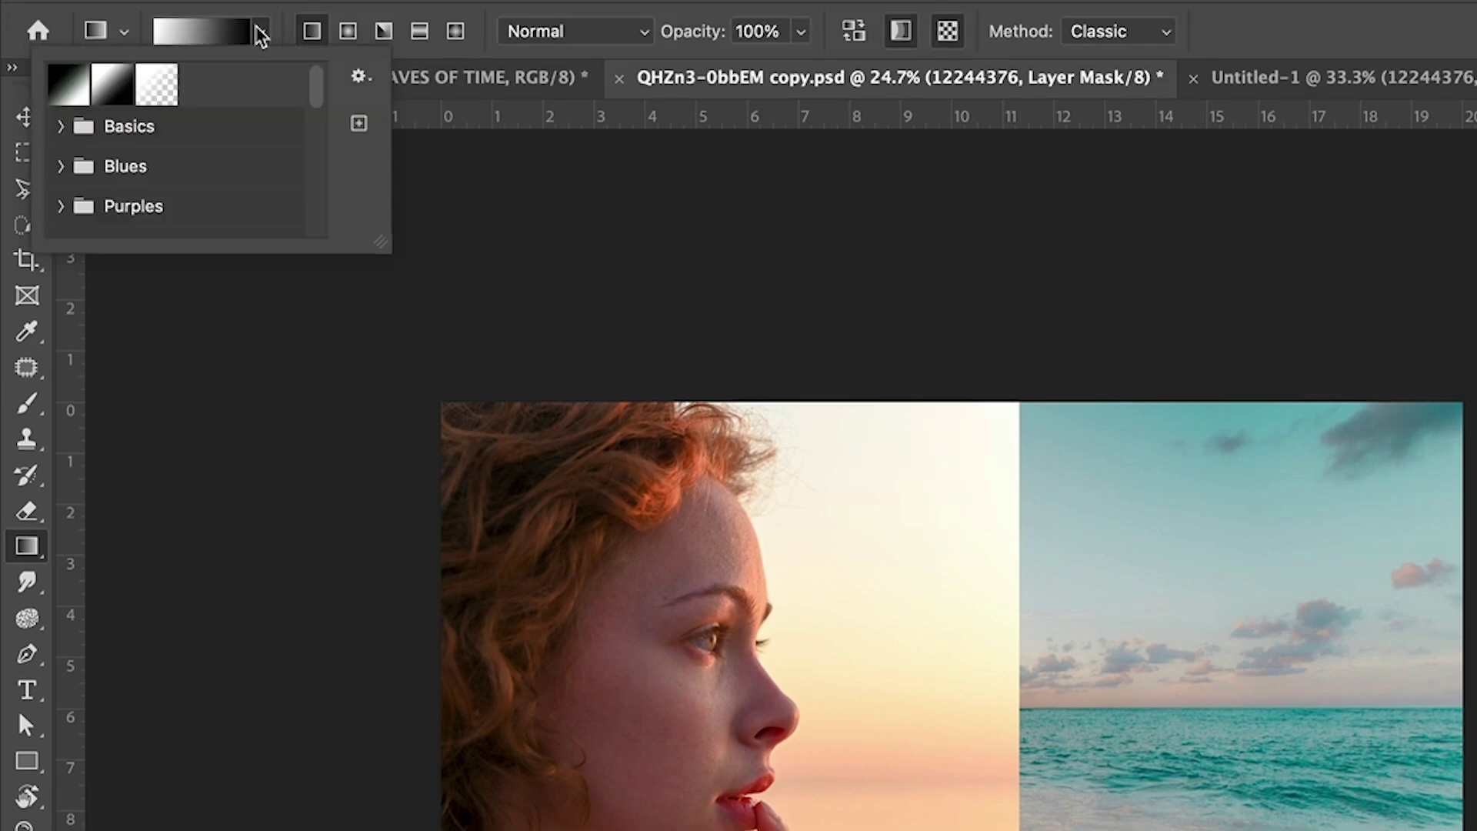
pyautogui.click(69, 89)
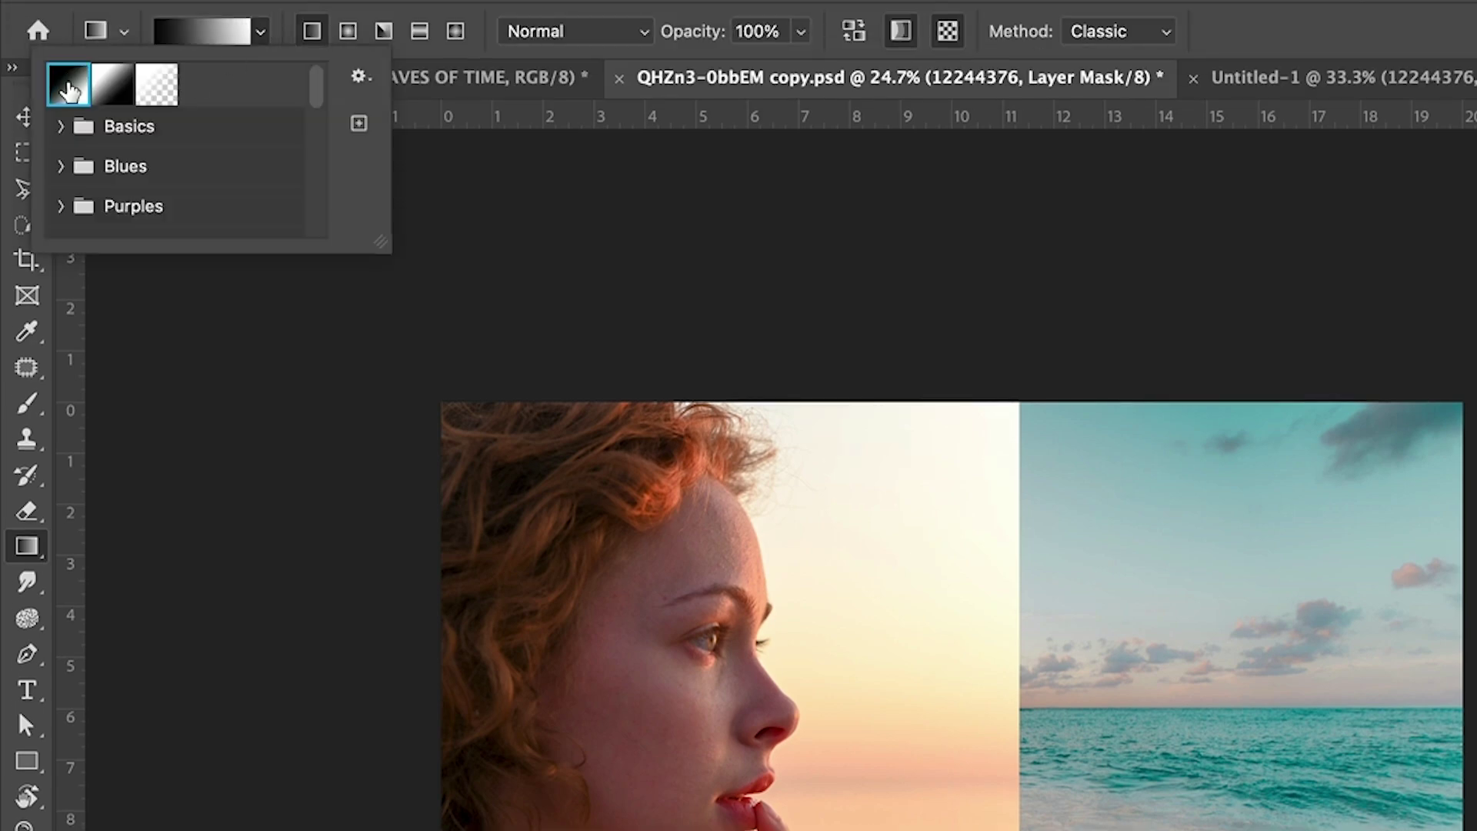
pyautogui.click(280, 26)
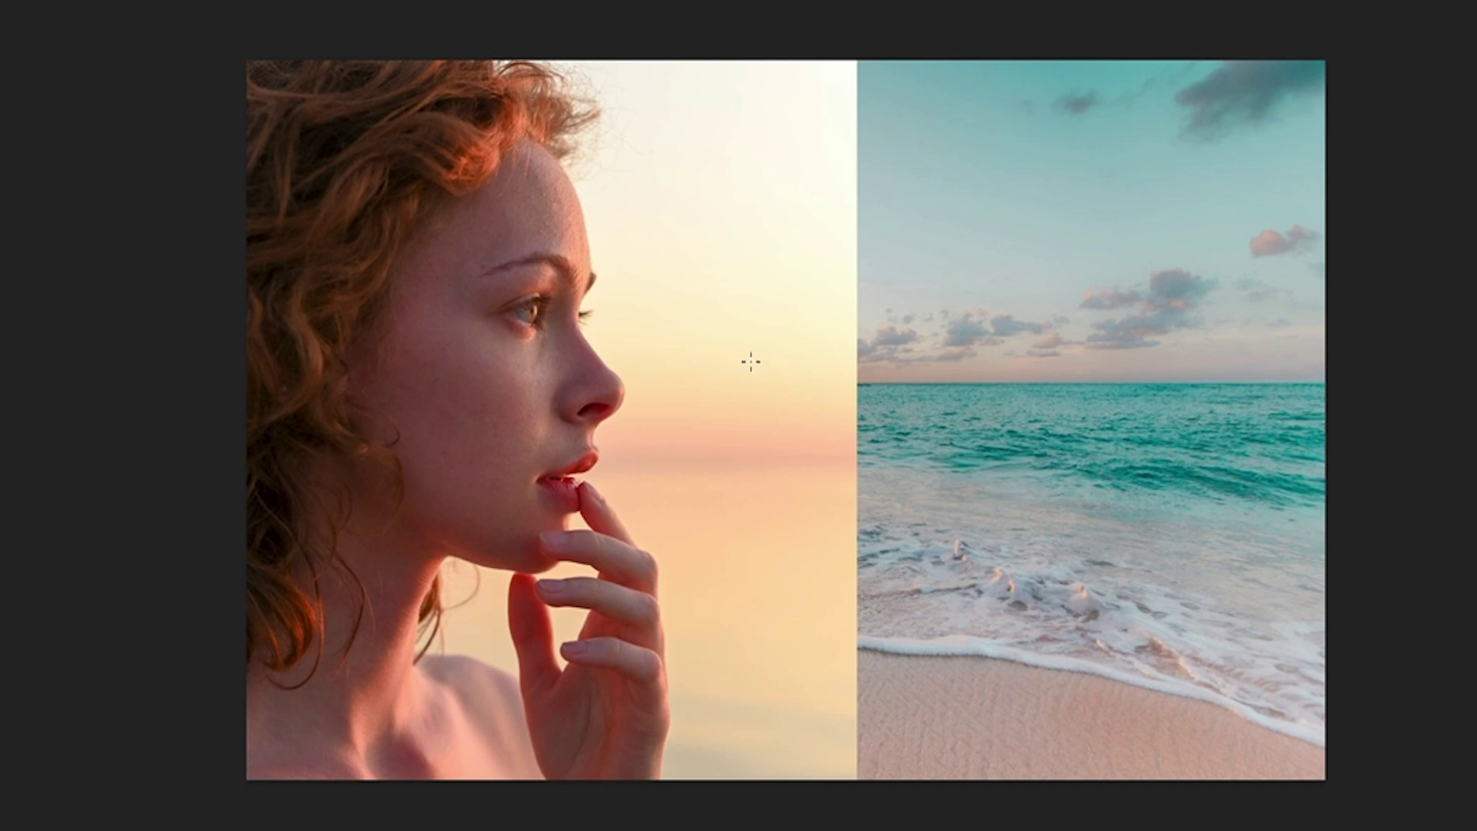
pyautogui.moveTo(821, 351); pyautogui.dragTo(357, 354)
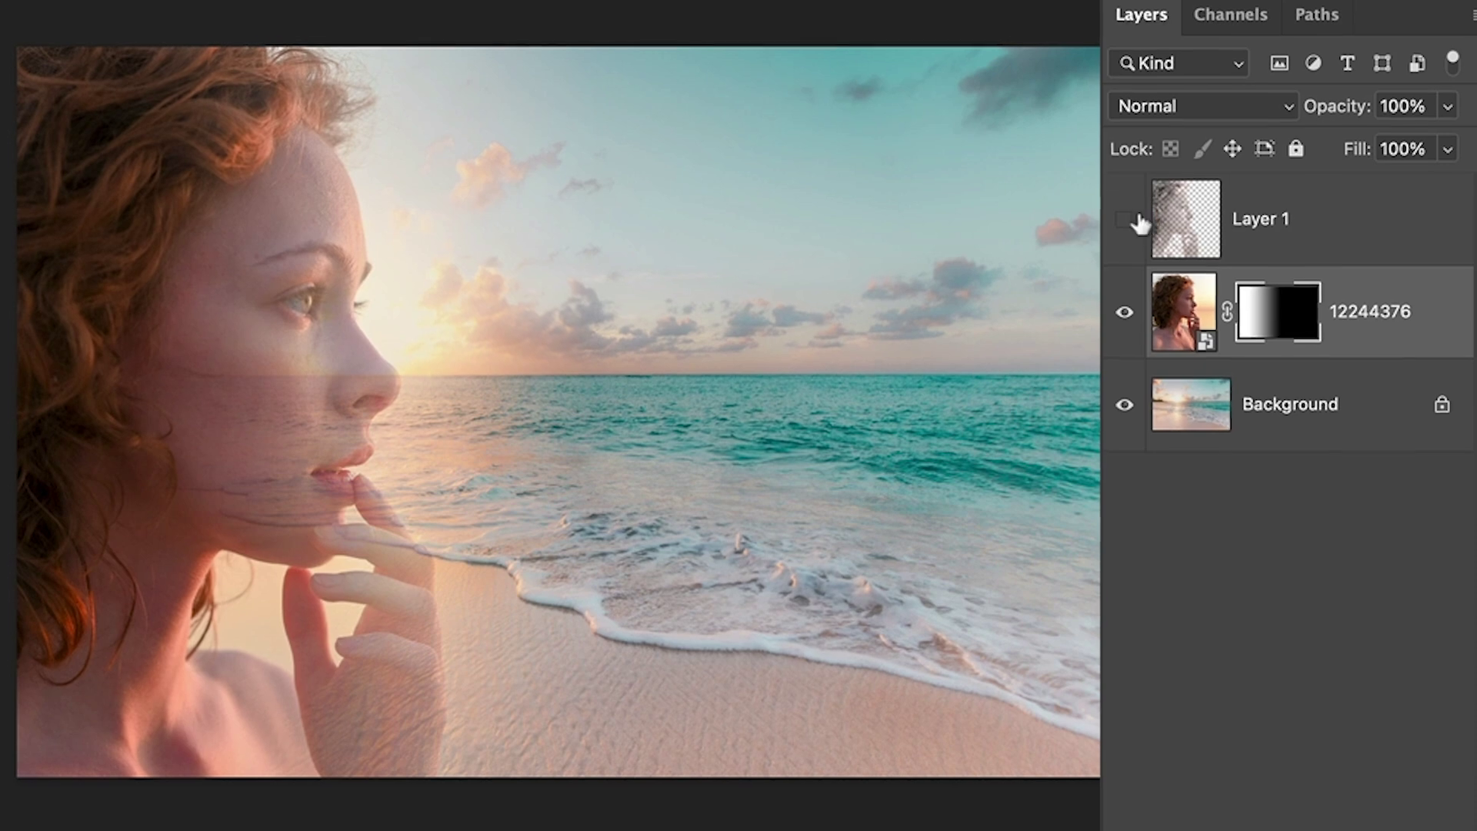
# Show Layer 1, duplicate layer 12244376, and hide the 12244376 copy
pyautogui.click(1117, 225)
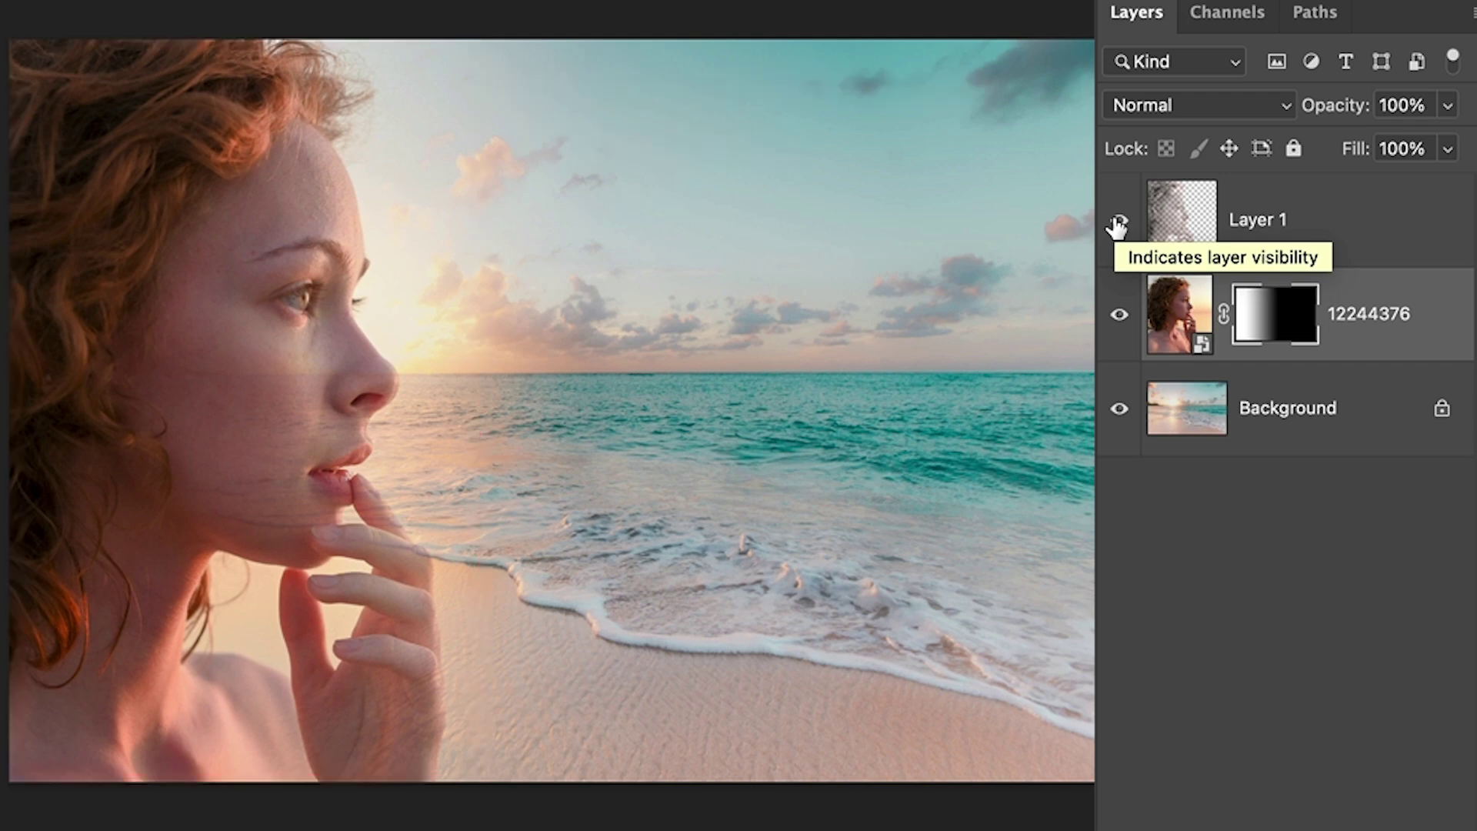
pyautogui.hotkey('ctrl', 'j')
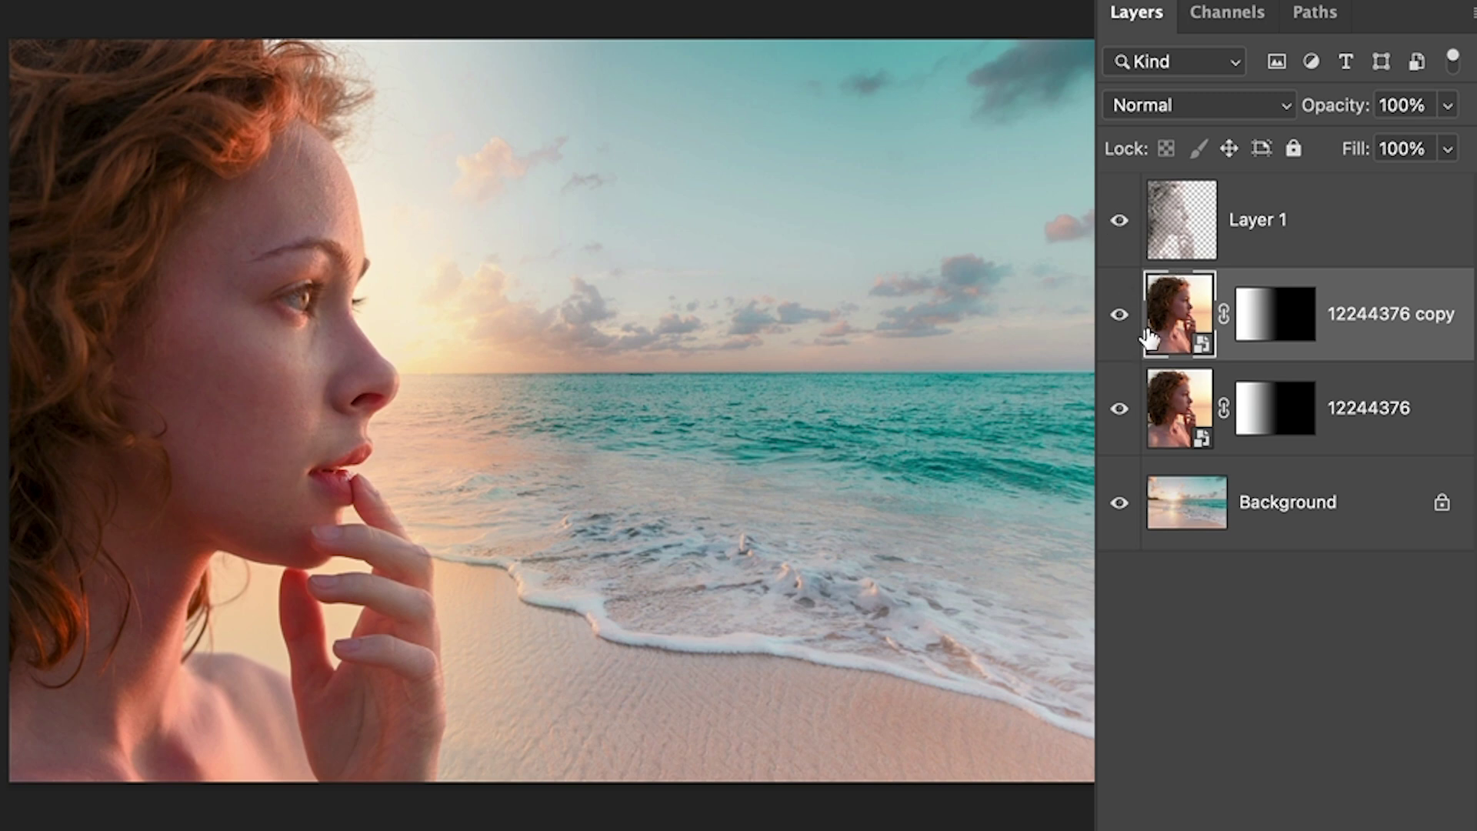
pyautogui.click(1119, 314)
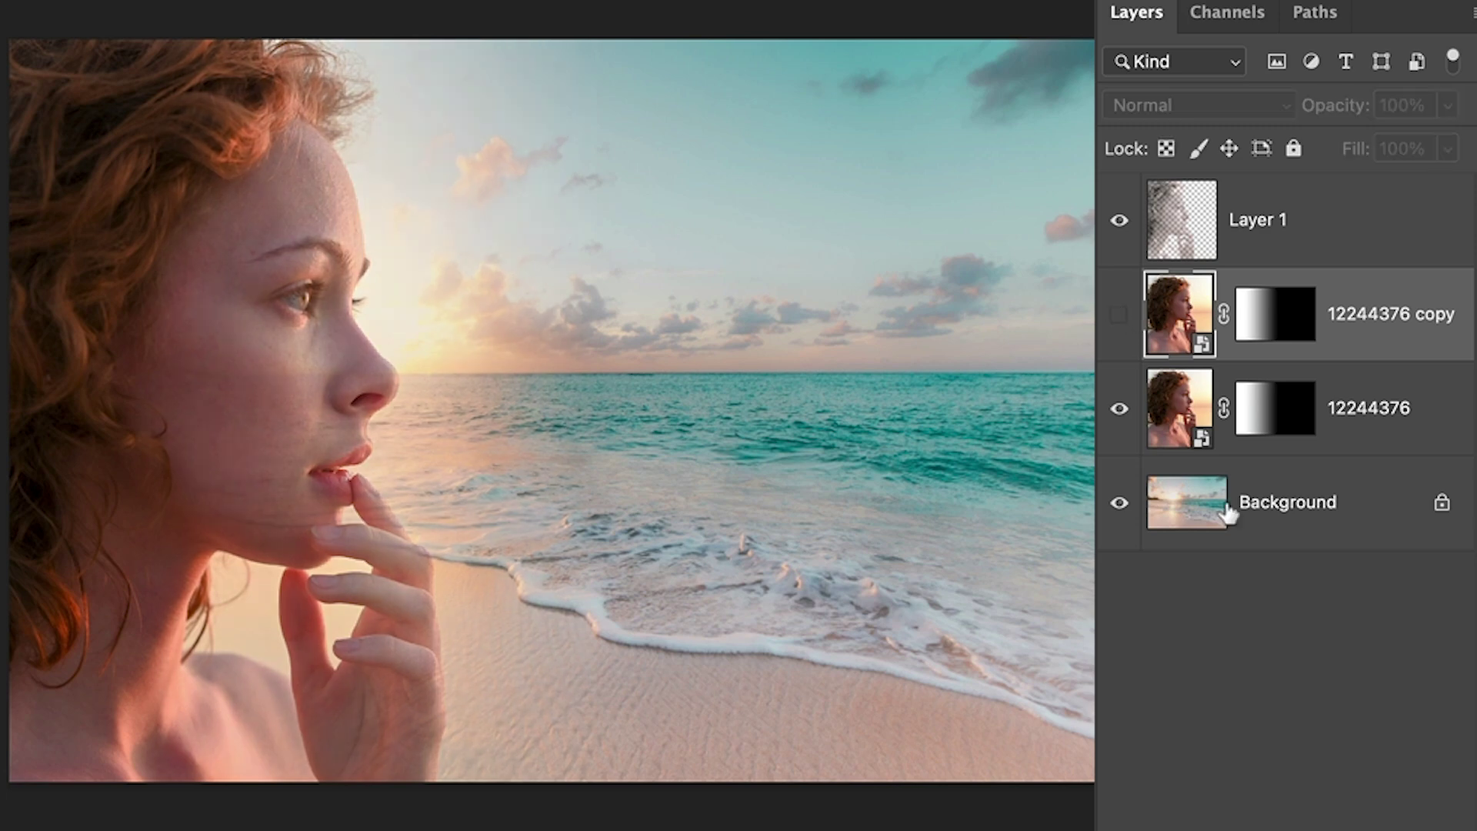